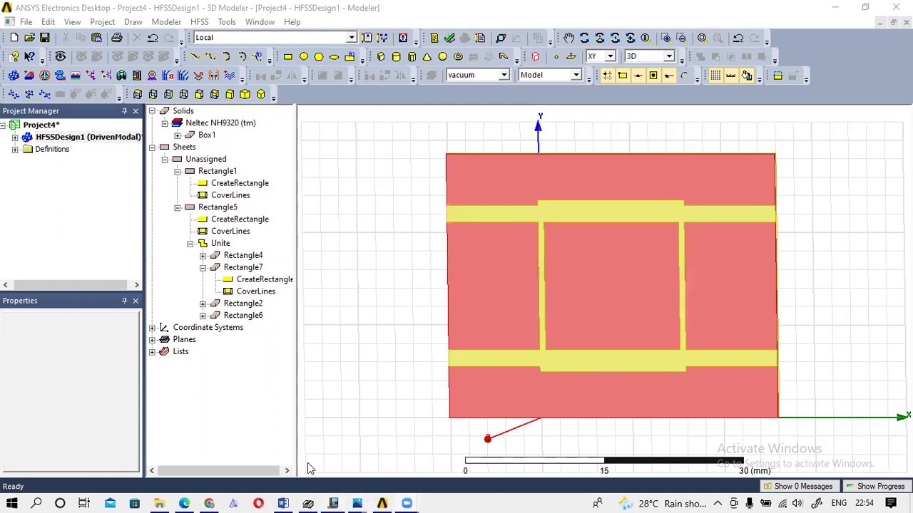
# - Switch to the Note1 document in Windows Journal and add a blank second page
pyautogui.moveTo(308, 499)
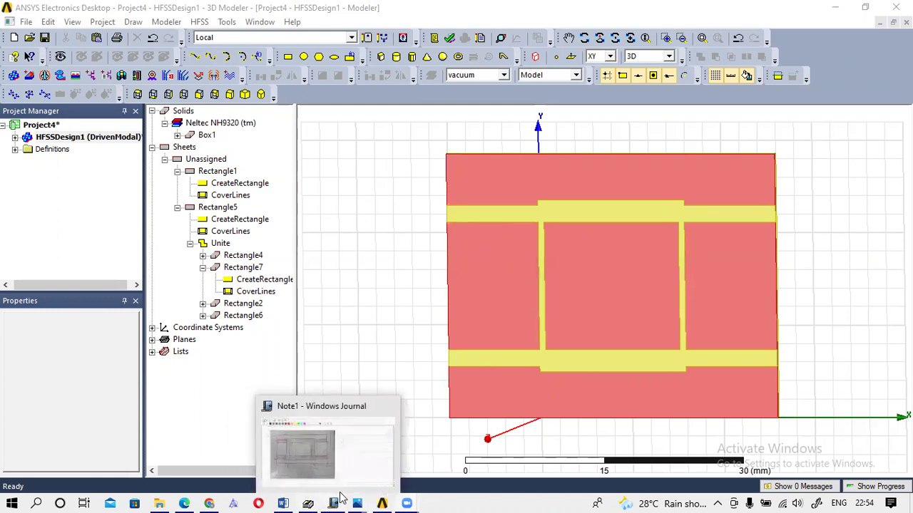
pyautogui.click(345, 465)
pyautogui.scroll(-1, 347, 364)
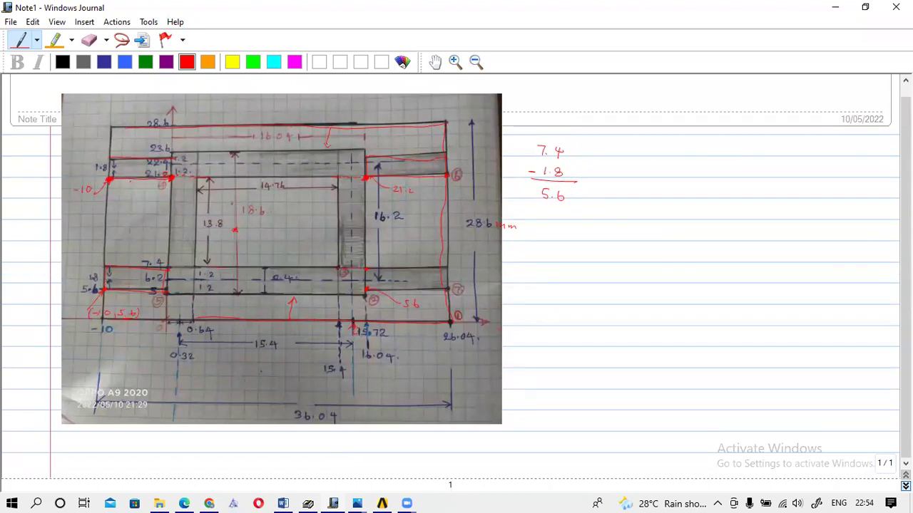
pyautogui.click(906, 486)
pyautogui.scroll(3, 456, 271)
pyautogui.scroll(-1, 456, 271)
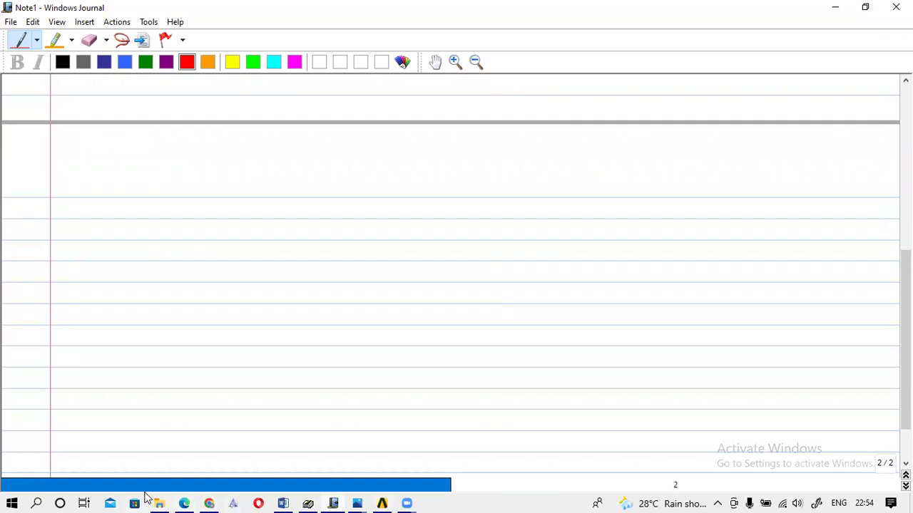
pyautogui.moveTo(156, 499)
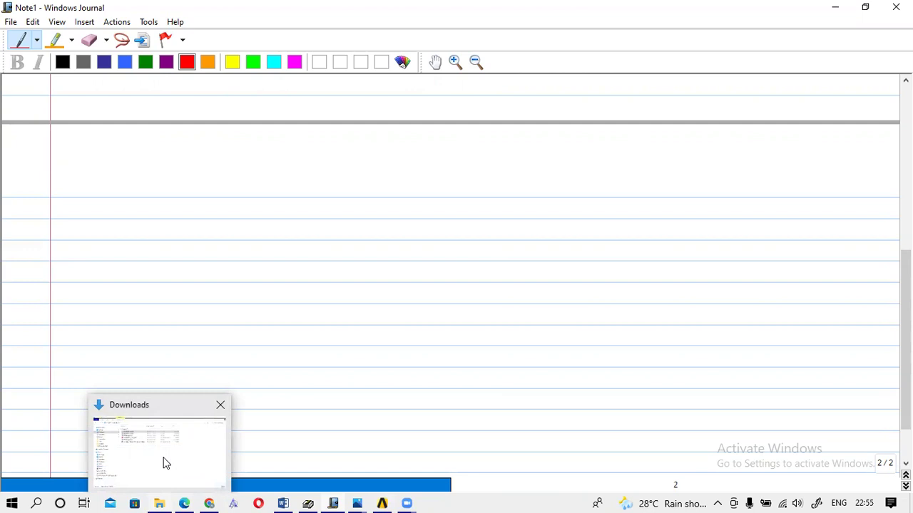
# - Sketch a device box with a box labelled VNA above it, connecting the two boxes with a line on each side
pyautogui.moveTo(323, 201)
pyautogui.mouseDown()
pyautogui.moveTo(352, 200)
pyautogui.moveTo(355, 225)
pyautogui.moveTo(321, 210)
pyautogui.moveTo(319, 227)
pyautogui.moveTo(349, 225)
pyautogui.mouseUp()
pyautogui.moveTo(322, 202)
pyautogui.mouseDown()
pyautogui.moveTo(351, 201)
pyautogui.moveTo(350, 221)
pyautogui.moveTo(318, 223)
pyautogui.mouseUp()
pyautogui.moveTo(320, 136)
pyautogui.mouseDown()
pyautogui.moveTo(348, 137)
pyautogui.moveTo(321, 139)
pyautogui.moveTo(317, 161)
pyautogui.moveTo(369, 153)
pyautogui.mouseUp()
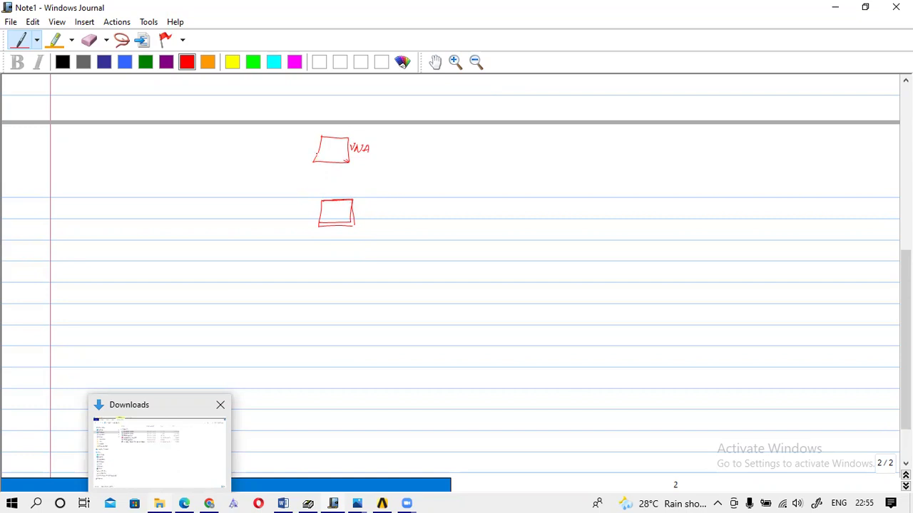
pyautogui.moveTo(314, 153)
pyautogui.mouseDown()
pyautogui.moveTo(298, 153)
pyautogui.moveTo(290, 203)
pyautogui.moveTo(319, 208)
pyautogui.mouseUp()
pyautogui.moveTo(346, 155)
pyautogui.mouseDown()
pyautogui.moveTo(367, 159)
pyautogui.moveTo(368, 189)
pyautogui.moveTo(346, 206)
pyautogui.mouseUp()
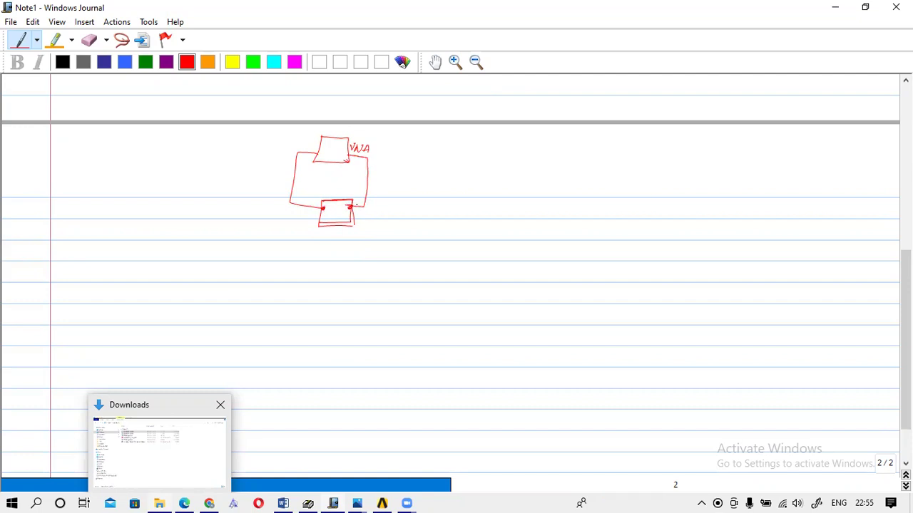
# - List S11, S21, S12 and S22 with arrows beside the device, and draw a separate larger box with a port dot on its left edge
pyautogui.moveTo(379, 201)
pyautogui.mouseDown()
pyautogui.moveTo(417, 197)
pyautogui.moveTo(424, 209)
pyautogui.moveTo(431, 233)
pyautogui.mouseUp()
pyautogui.moveTo(435, 229)
pyautogui.mouseDown()
pyautogui.moveTo(411, 247)
pyautogui.moveTo(433, 251)
pyautogui.moveTo(405, 276)
pyautogui.mouseUp()
pyautogui.click(426, 250)
pyautogui.moveTo(423, 272); pyautogui.dragTo(443, 279)
pyautogui.moveTo(463, 208)
pyautogui.mouseDown()
pyautogui.moveTo(449, 208)
pyautogui.moveTo(448, 250)
pyautogui.moveTo(456, 252)
pyautogui.moveTo(442, 271)
pyautogui.mouseUp()
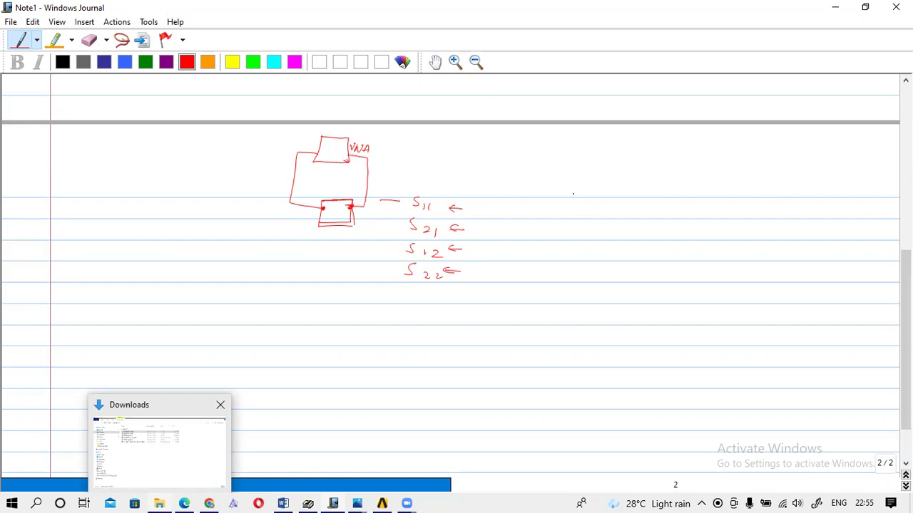
pyautogui.moveTo(569, 196)
pyautogui.mouseDown()
pyautogui.moveTo(614, 195)
pyautogui.moveTo(564, 194)
pyautogui.moveTo(560, 238)
pyautogui.moveTo(624, 240)
pyautogui.mouseUp()
pyautogui.moveTo(609, 193)
pyautogui.mouseDown()
pyautogui.moveTo(634, 193)
pyautogui.moveTo(626, 239)
pyautogui.mouseUp()
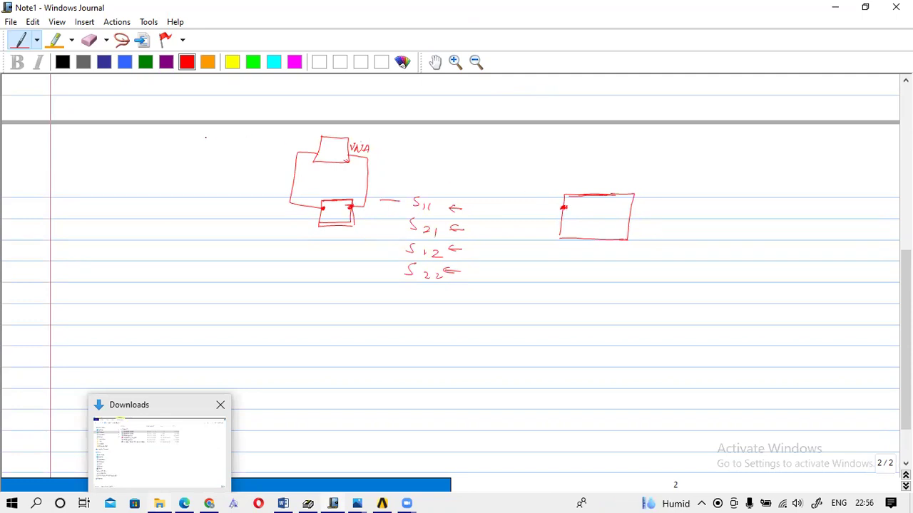
# - Draw a small box labelled Sig. with a BNC connector marked 75 Ω/50 Ω, and mark an SMA connector on the VNA box
pyautogui.moveTo(185, 139)
pyautogui.mouseDown()
pyautogui.moveTo(213, 138)
pyautogui.moveTo(215, 153)
pyautogui.moveTo(187, 157)
pyautogui.moveTo(215, 156)
pyautogui.mouseUp()
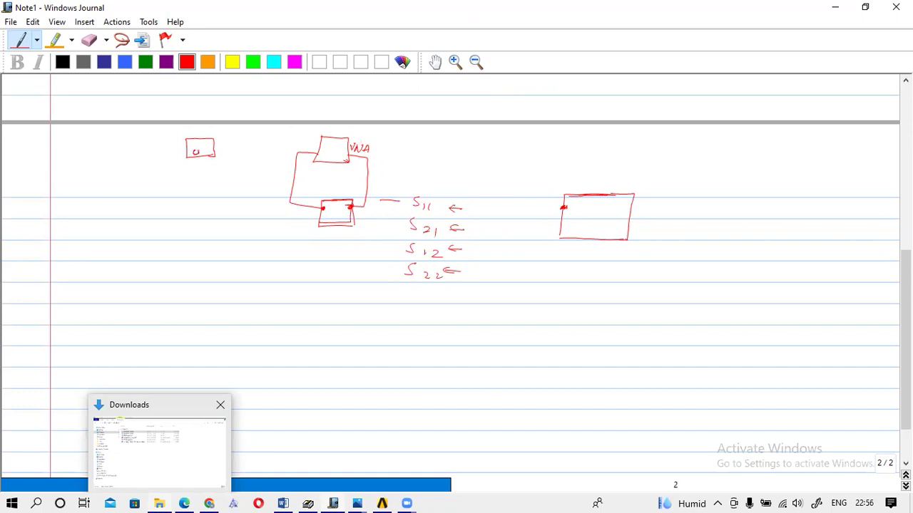
pyautogui.moveTo(191, 152)
pyautogui.mouseDown()
pyautogui.moveTo(162, 158)
pyautogui.moveTo(175, 149)
pyautogui.mouseUp()
pyautogui.moveTo(179, 148)
pyautogui.mouseDown()
pyautogui.moveTo(156, 177)
pyautogui.moveTo(213, 179)
pyautogui.mouseUp()
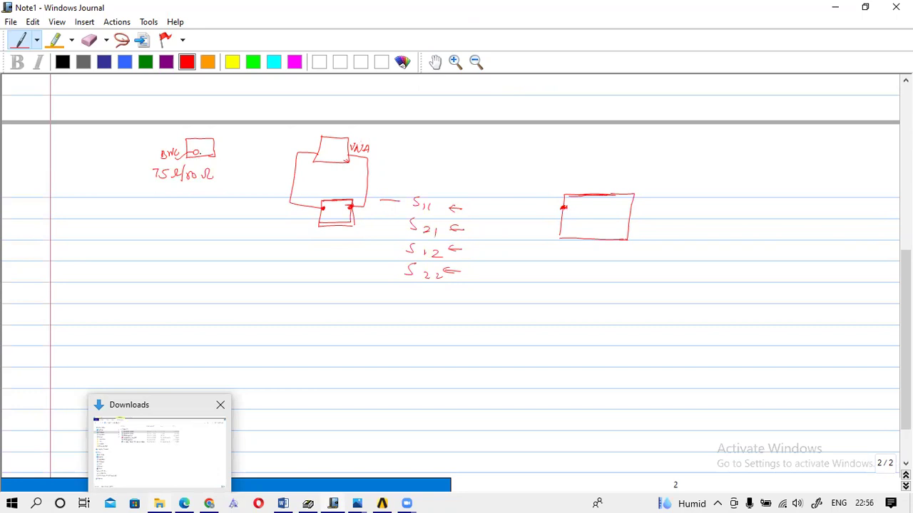
pyautogui.moveTo(200, 129); pyautogui.dragTo(208, 137)
pyautogui.moveTo(325, 152)
pyautogui.mouseDown()
pyautogui.moveTo(284, 148)
pyautogui.moveTo(304, 145)
pyautogui.mouseUp()
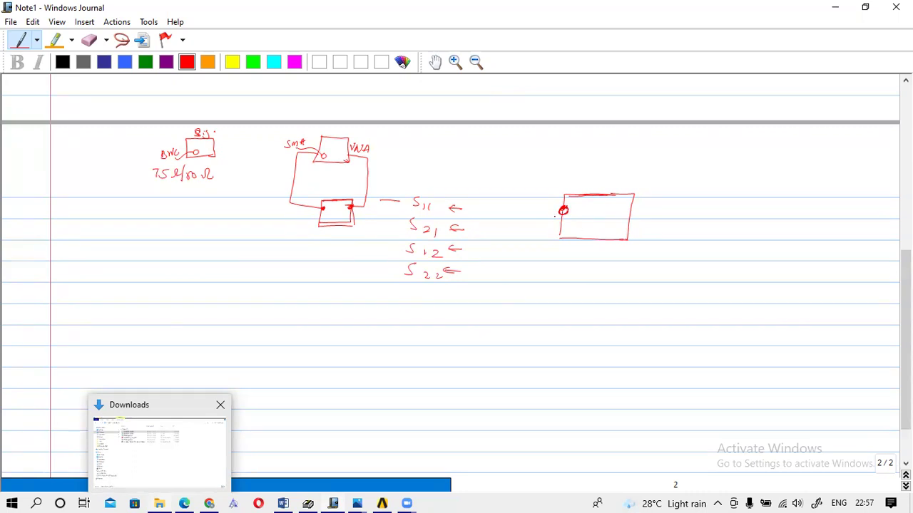
# - Draw a dashed curve from the signal source box to the port of the larger box, ending in an arrowhead
pyautogui.moveTo(545, 222); pyautogui.dragTo(555, 218)
pyautogui.moveTo(195, 207); pyautogui.dragTo(195, 214)
pyautogui.moveTo(198, 222); pyautogui.dragTo(197, 224)
pyautogui.moveTo(424, 292); pyautogui.dragTo(437, 291)
pyautogui.click(453, 293)
pyautogui.click(465, 289)
pyautogui.moveTo(542, 232); pyautogui.dragTo(551, 221)
# - Switch to the Word lab sheet and copy the branch line coupler diagram from its procedure section
pyautogui.scroll(-3, 456, 275)
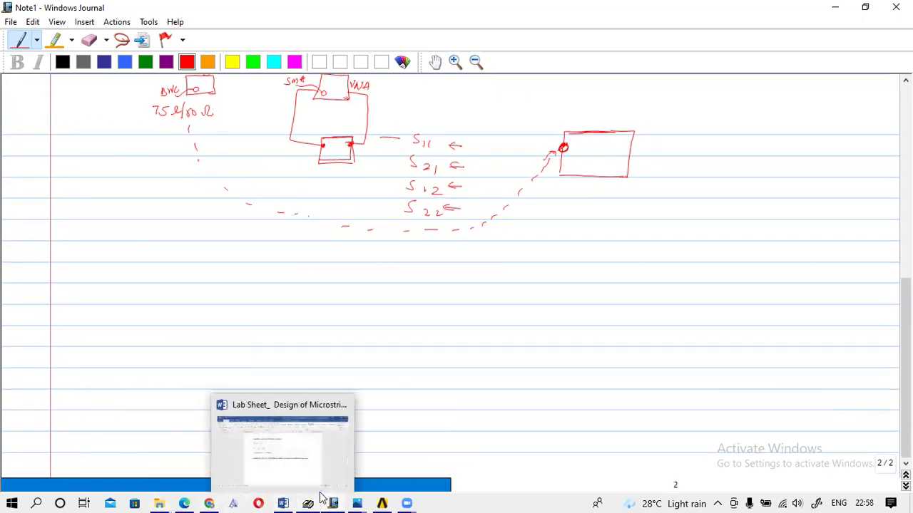
pyautogui.moveTo(336, 497)
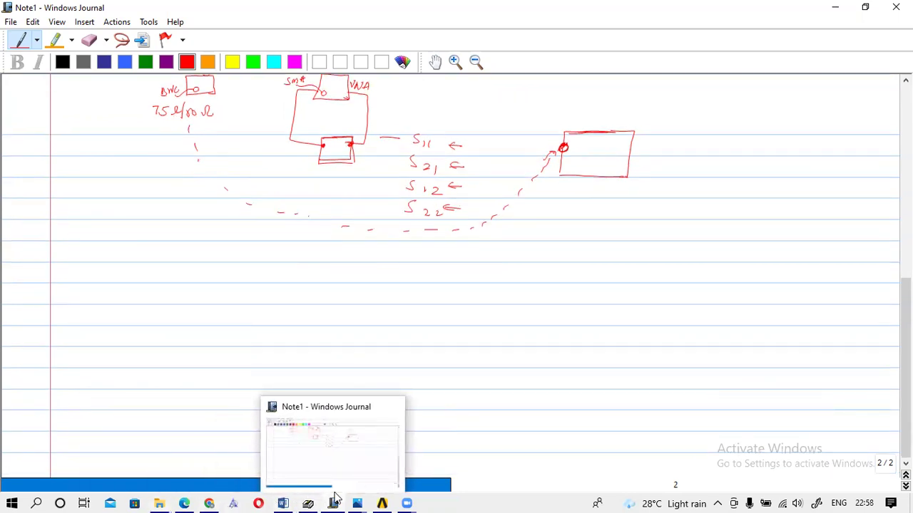
pyautogui.click(283, 502)
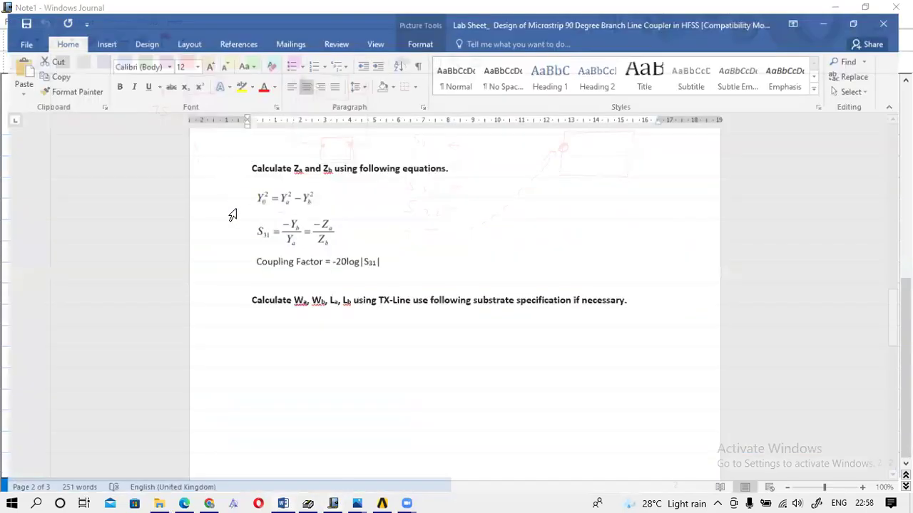
pyautogui.scroll(15, 243, 221)
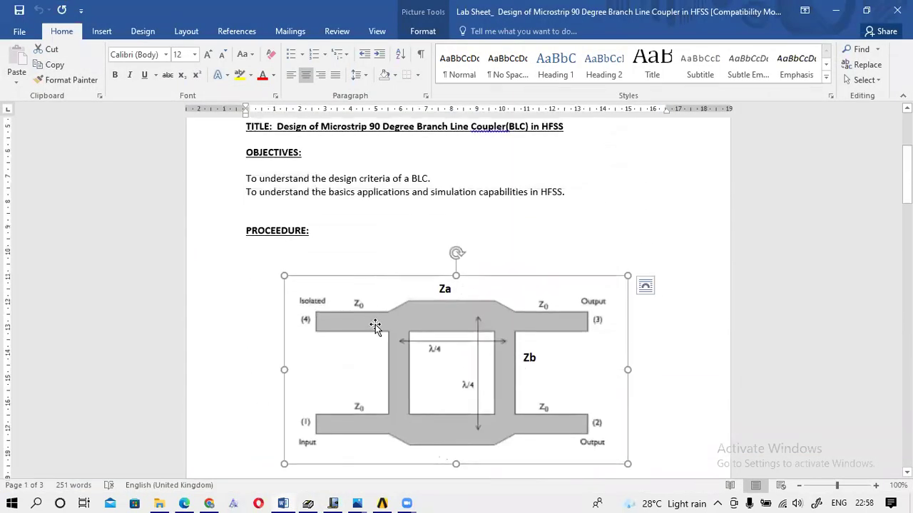
pyautogui.rightClick(376, 325)
pyautogui.click(389, 95)
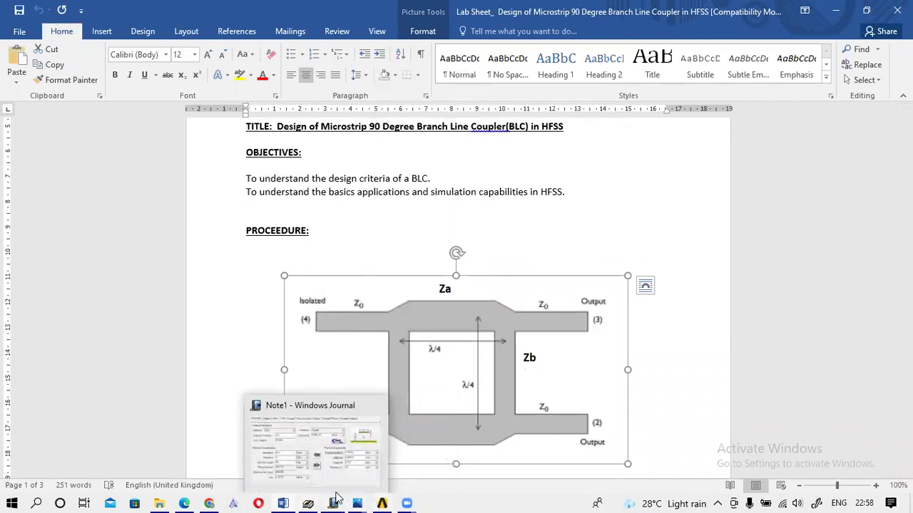
# - Paste the coupler diagram into the Windows Journal note, centre it below the S-parameter list, and add a blank third page
pyautogui.click(336, 498)
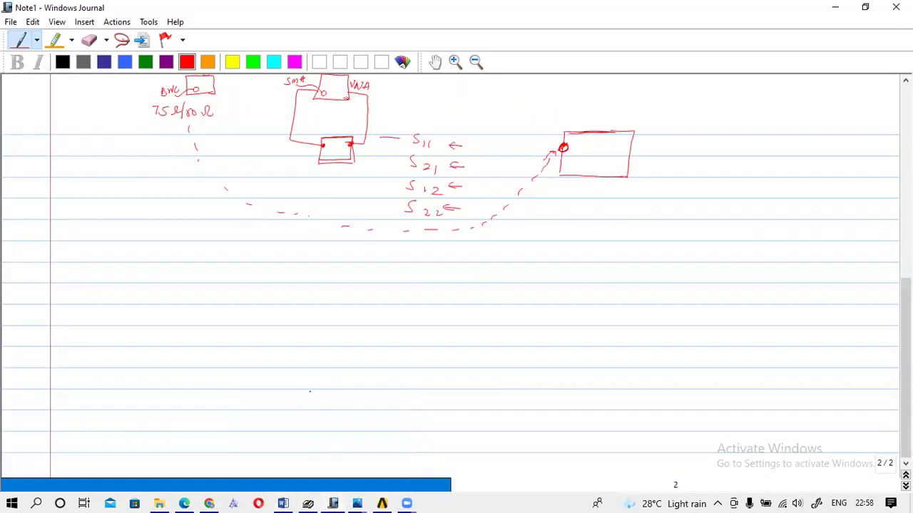
pyautogui.hotkey('ctrl', 'v')
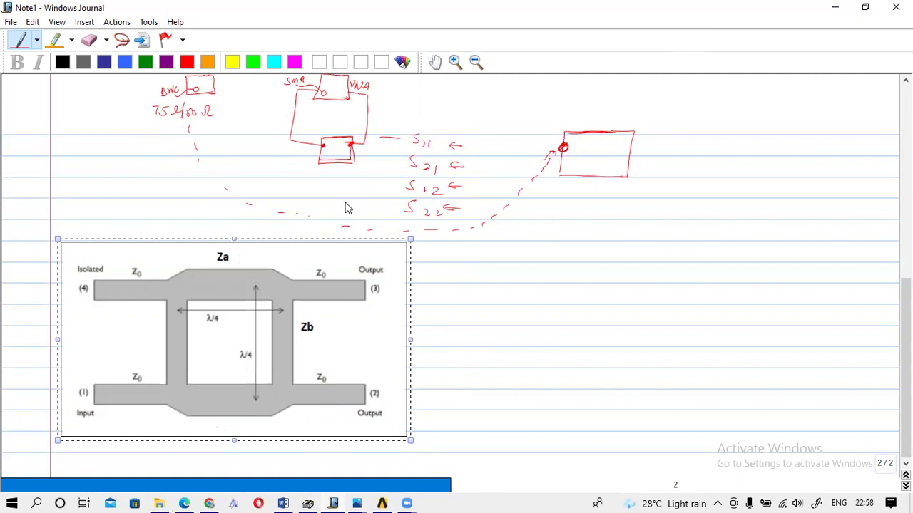
pyautogui.moveTo(330, 247); pyautogui.dragTo(539, 224)
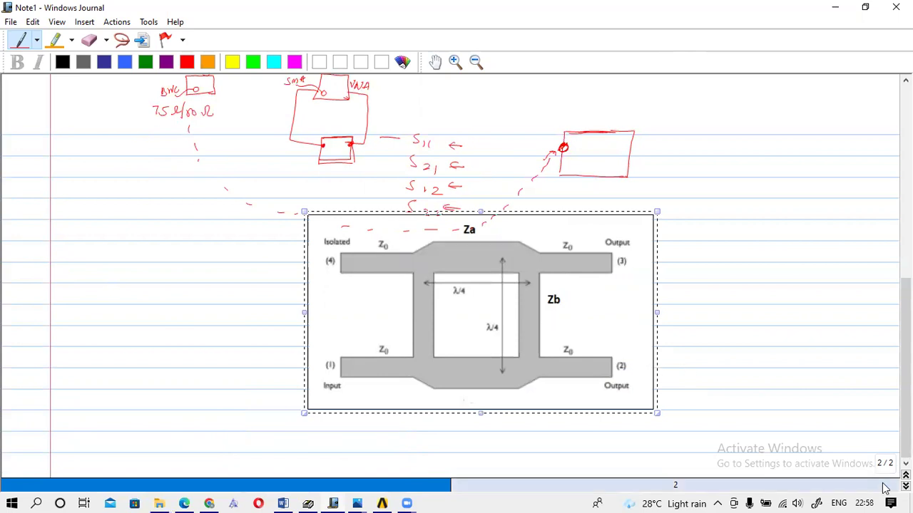
pyautogui.click(905, 485)
pyautogui.scroll(3, 456, 271)
pyautogui.scroll(3, 456, 271)
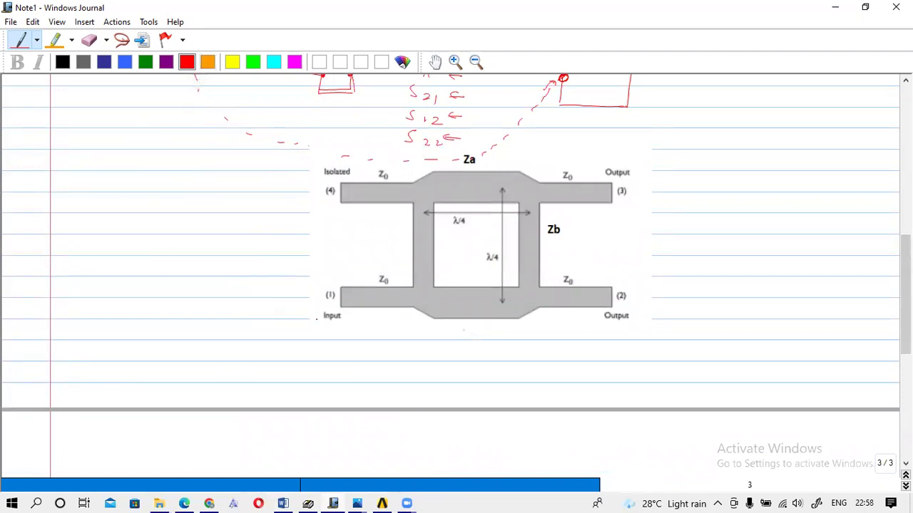
# - Draw a connector with its pin touching port 1 of the coupler, and point an arrow at it
pyautogui.moveTo(341, 295)
pyautogui.mouseDown()
pyautogui.moveTo(289, 294)
pyautogui.moveTo(293, 285)
pyautogui.moveTo(317, 294)
pyautogui.mouseUp()
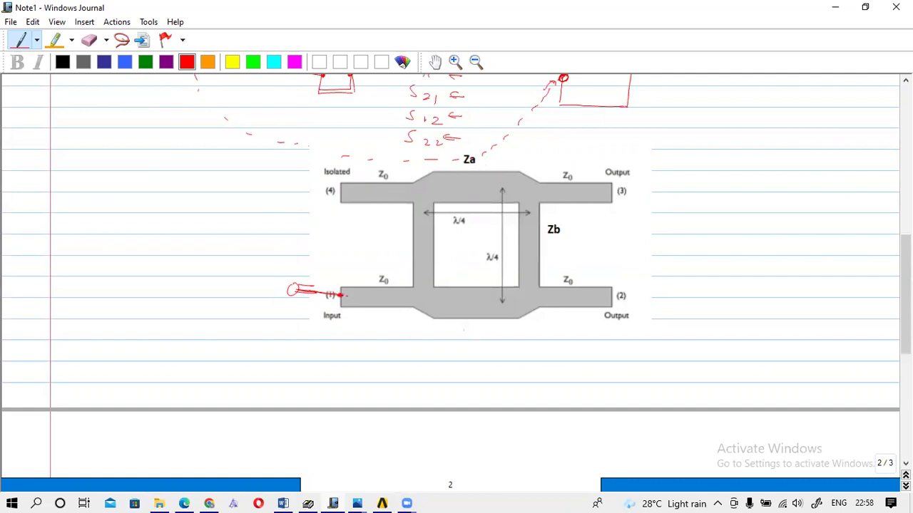
pyautogui.moveTo(314, 295)
pyautogui.mouseDown()
pyautogui.moveTo(297, 295)
pyautogui.moveTo(316, 295)
pyautogui.mouseUp()
pyautogui.moveTo(321, 281); pyautogui.dragTo(311, 284)
pyautogui.hotkey('ctrl', 'z')
pyautogui.moveTo(302, 247); pyautogui.dragTo(311, 244)
pyautogui.moveTo(302, 255); pyautogui.dragTo(309, 283)
# - Sketch a small detail of a connector mounted on a hatched board in the blank area right of the coupler diagram
pyautogui.moveTo(754, 133)
pyautogui.mouseDown()
pyautogui.moveTo(748, 141)
pyautogui.moveTo(760, 135)
pyautogui.mouseUp()
pyautogui.moveTo(741, 126); pyautogui.dragTo(776, 126)
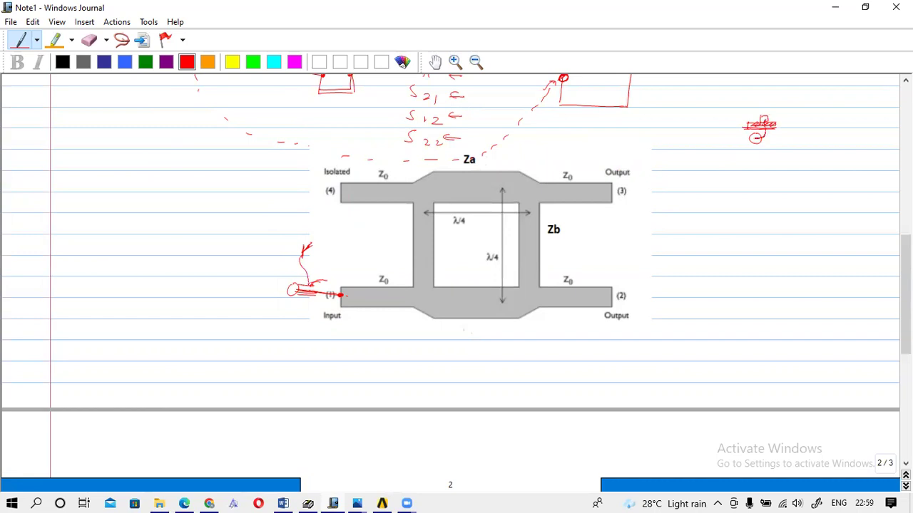
pyautogui.hotkey('ctrl', 'z')
pyautogui.moveTo(749, 142); pyautogui.dragTo(742, 138)
pyautogui.hotkey('ctrl', 'z')
# - Draw connectors on ports 4, 3 and 2 of the coupler diagram
pyautogui.moveTo(311, 192)
pyautogui.mouseDown()
pyautogui.moveTo(352, 190)
pyautogui.moveTo(299, 194)
pyautogui.mouseUp()
pyautogui.moveTo(616, 191)
pyautogui.mouseDown()
pyautogui.moveTo(635, 190)
pyautogui.moveTo(629, 195)
pyautogui.mouseUp()
pyautogui.moveTo(627, 192)
pyautogui.mouseDown()
pyautogui.moveTo(641, 188)
pyautogui.moveTo(634, 196)
pyautogui.mouseUp()
pyautogui.moveTo(616, 295); pyautogui.dragTo(635, 295)
pyautogui.moveTo(612, 299); pyautogui.dragTo(644, 293)
pyautogui.moveTo(643, 293); pyautogui.dragTo(633, 302)
# - Draw an analyser box below the coupler and connect it with curves to ports 1 and 2
pyautogui.moveTo(458, 351)
pyautogui.mouseDown()
pyautogui.moveTo(497, 352)
pyautogui.moveTo(491, 375)
pyautogui.moveTo(449, 381)
pyautogui.mouseUp()
pyautogui.moveTo(449, 381); pyautogui.dragTo(485, 382)
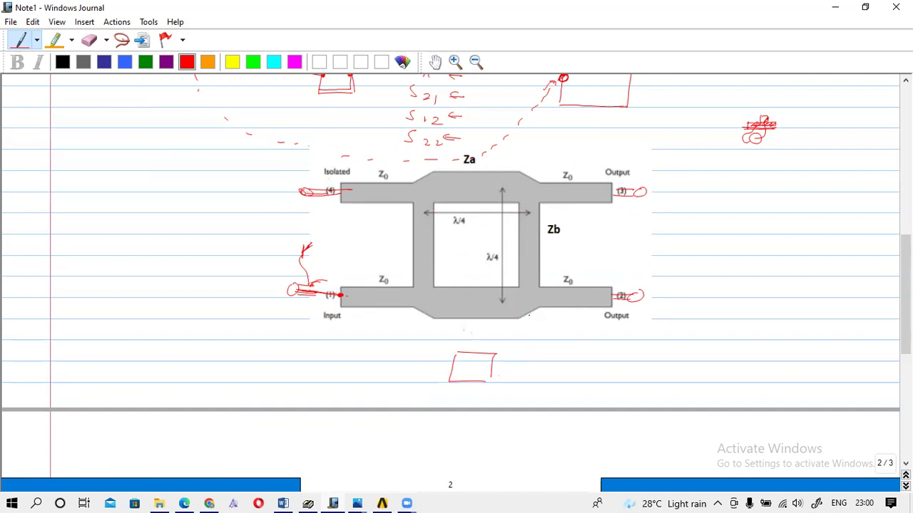
pyautogui.moveTo(454, 362)
pyautogui.mouseDown()
pyautogui.moveTo(405, 354)
pyautogui.moveTo(355, 305)
pyautogui.mouseUp()
pyautogui.moveTo(492, 367)
pyautogui.mouseDown()
pyautogui.moveTo(582, 361)
pyautogui.moveTo(606, 352)
pyautogui.moveTo(627, 306)
pyautogui.mouseUp()
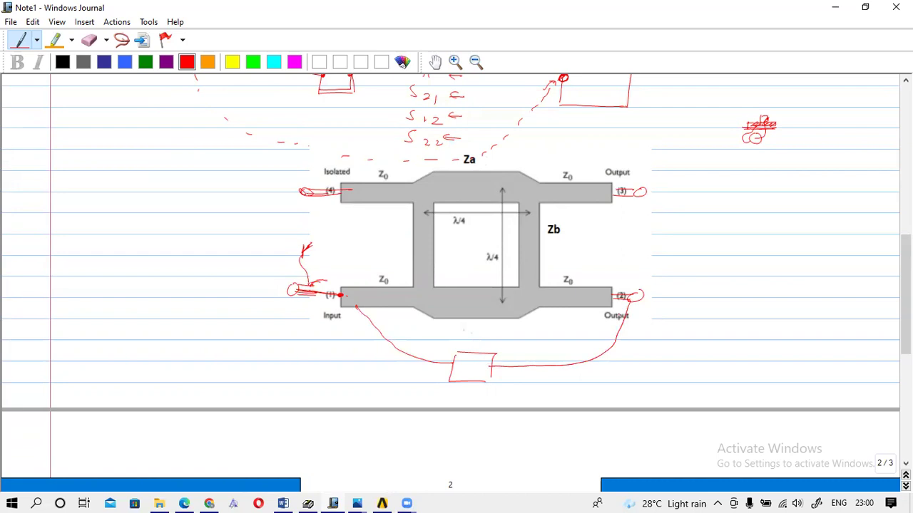
# - Draw a second analyser box above the coupler, connect it to ports 4 and 3, and label both boxes VNA
pyautogui.moveTo(520, 139); pyautogui.dragTo(546, 138)
pyautogui.moveTo(519, 139)
pyautogui.mouseDown()
pyautogui.moveTo(519, 155)
pyautogui.moveTo(546, 154)
pyautogui.moveTo(546, 137)
pyautogui.mouseUp()
pyautogui.moveTo(339, 193)
pyautogui.mouseDown()
pyautogui.moveTo(346, 159)
pyautogui.moveTo(518, 144)
pyautogui.moveTo(597, 151)
pyautogui.moveTo(625, 168)
pyautogui.moveTo(627, 196)
pyautogui.mouseUp()
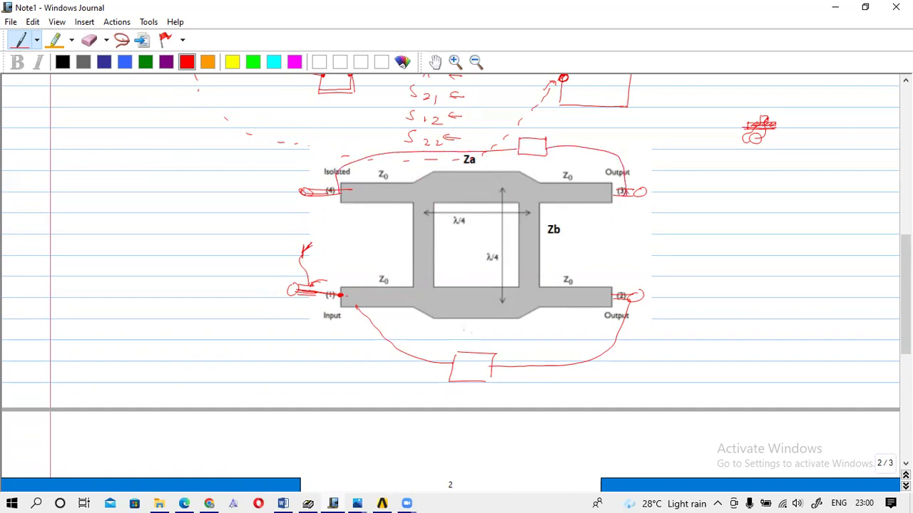
pyautogui.moveTo(555, 138)
pyautogui.mouseDown()
pyautogui.moveTo(605, 131)
pyautogui.moveTo(566, 134)
pyautogui.mouseUp()
pyautogui.moveTo(346, 193); pyautogui.dragTo(341, 193)
pyautogui.moveTo(481, 340); pyautogui.dragTo(503, 347)
# - List the four S-parameters for ports 1 and 2, starting with S11, S21 and S12, near the output of port 2
pyautogui.moveTo(638, 333)
pyautogui.mouseDown()
pyautogui.moveTo(652, 341)
pyautogui.moveTo(652, 360)
pyautogui.mouseUp()
pyautogui.moveTo(655, 355)
pyautogui.mouseDown()
pyautogui.moveTo(660, 383)
pyautogui.moveTo(637, 400)
pyautogui.mouseUp()
pyautogui.moveTo(650, 397); pyautogui.dragTo(658, 404)
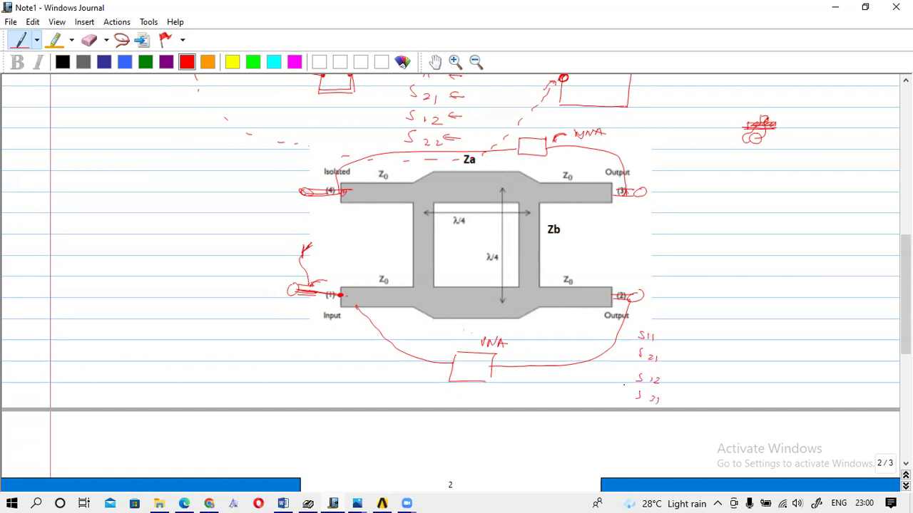
# - Mark port 4 and list S43, S34, S33 and S44 to the right of the coupler diagram
pyautogui.moveTo(342, 194); pyautogui.dragTo(346, 200)
pyautogui.moveTo(709, 179)
pyautogui.mouseDown()
pyautogui.moveTo(701, 192)
pyautogui.moveTo(729, 191)
pyautogui.mouseUp()
pyautogui.moveTo(727, 185)
pyautogui.mouseDown()
pyautogui.moveTo(735, 201)
pyautogui.moveTo(701, 215)
pyautogui.moveTo(742, 222)
pyautogui.mouseUp()
pyautogui.moveTo(739, 219)
pyautogui.mouseDown()
pyautogui.moveTo(720, 238)
pyautogui.moveTo(702, 234)
pyautogui.moveTo(699, 244)
pyautogui.moveTo(726, 253)
pyautogui.mouseUp()
pyautogui.moveTo(733, 247)
pyautogui.mouseDown()
pyautogui.moveTo(701, 274)
pyautogui.moveTo(735, 275)
pyautogui.moveTo(730, 283)
pyautogui.mouseUp()
pyautogui.moveTo(739, 271); pyautogui.dragTo(746, 289)
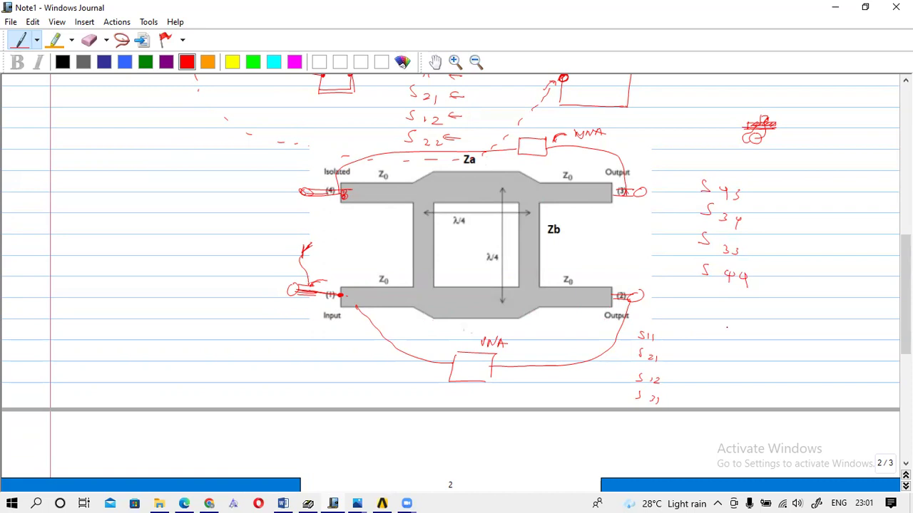
# - Write S13 and S31, and draw a dashed diagonal across the coupler between ports 1 and 3
pyautogui.moveTo(733, 328)
pyautogui.mouseDown()
pyautogui.moveTo(728, 337)
pyautogui.moveTo(749, 341)
pyautogui.moveTo(733, 362)
pyautogui.moveTo(749, 362)
pyautogui.mouseUp()
pyautogui.moveTo(342, 294); pyautogui.dragTo(345, 297)
pyautogui.moveTo(619, 190); pyautogui.dragTo(607, 195)
pyautogui.moveTo(430, 266); pyautogui.dragTo(441, 260)
pyautogui.moveTo(455, 257); pyautogui.dragTo(466, 251)
pyautogui.moveTo(481, 250); pyautogui.dragTo(520, 231)
pyautogui.moveTo(539, 227); pyautogui.dragTo(553, 219)
pyautogui.moveTo(570, 214); pyautogui.dragTo(612, 192)
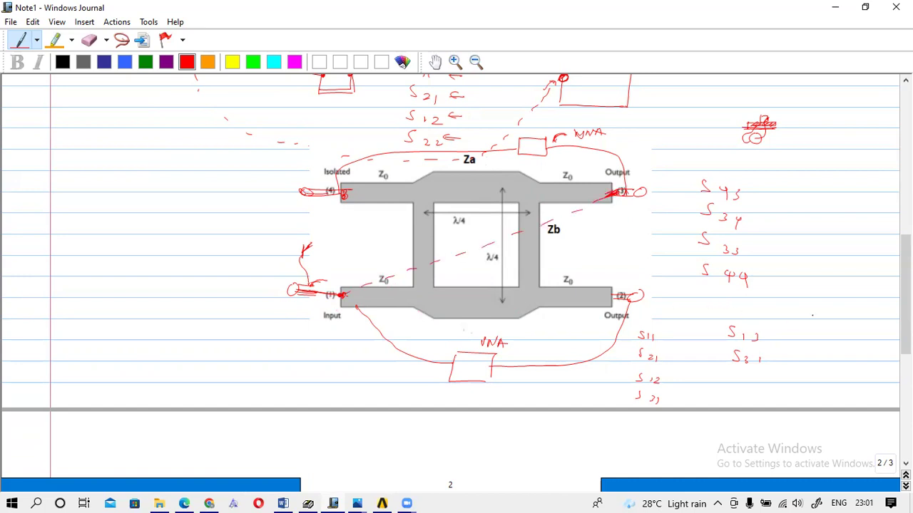
# - List S42, S24, S44 and S22 in a further column to the right of S13 and S31
pyautogui.moveTo(830, 316)
pyautogui.mouseDown()
pyautogui.moveTo(820, 328)
pyautogui.moveTo(837, 331)
pyautogui.moveTo(834, 339)
pyautogui.mouseUp()
pyautogui.moveTo(841, 329)
pyautogui.mouseDown()
pyautogui.moveTo(850, 338)
pyautogui.moveTo(818, 354)
pyautogui.moveTo(836, 361)
pyautogui.mouseUp()
pyautogui.moveTo(842, 357)
pyautogui.mouseDown()
pyautogui.moveTo(845, 368)
pyautogui.moveTo(817, 381)
pyautogui.moveTo(851, 394)
pyautogui.mouseUp()
pyautogui.moveTo(824, 391)
pyautogui.mouseDown()
pyautogui.moveTo(820, 403)
pyautogui.moveTo(844, 405)
pyautogui.mouseUp()
# - Draw lead lines at ports 4 and 2 and start a dashed diagonal from port 4 into the coupler
pyautogui.moveTo(338, 192); pyautogui.dragTo(264, 187)
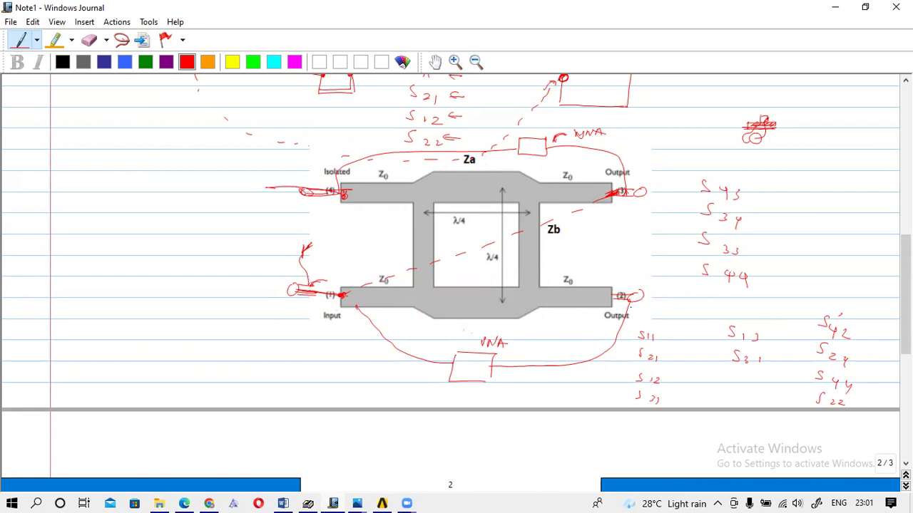
pyautogui.moveTo(618, 299); pyautogui.dragTo(649, 310)
pyautogui.moveTo(333, 208); pyautogui.dragTo(357, 213)
pyautogui.moveTo(377, 219); pyautogui.dragTo(393, 223)
pyautogui.moveTo(401, 227); pyautogui.dragTo(412, 230)
# - Write the note "16 ← S parameter" to the left of the coupler diagram
pyautogui.moveTo(130, 138); pyautogui.dragTo(132, 149)
pyautogui.moveTo(141, 137)
pyautogui.mouseDown()
pyautogui.moveTo(138, 146)
pyautogui.moveTo(149, 145)
pyautogui.mouseUp()
pyautogui.moveTo(189, 141)
pyautogui.mouseDown()
pyautogui.moveTo(183, 149)
pyautogui.moveTo(199, 161)
pyautogui.moveTo(249, 138)
pyautogui.moveTo(269, 147)
pyautogui.mouseUp()
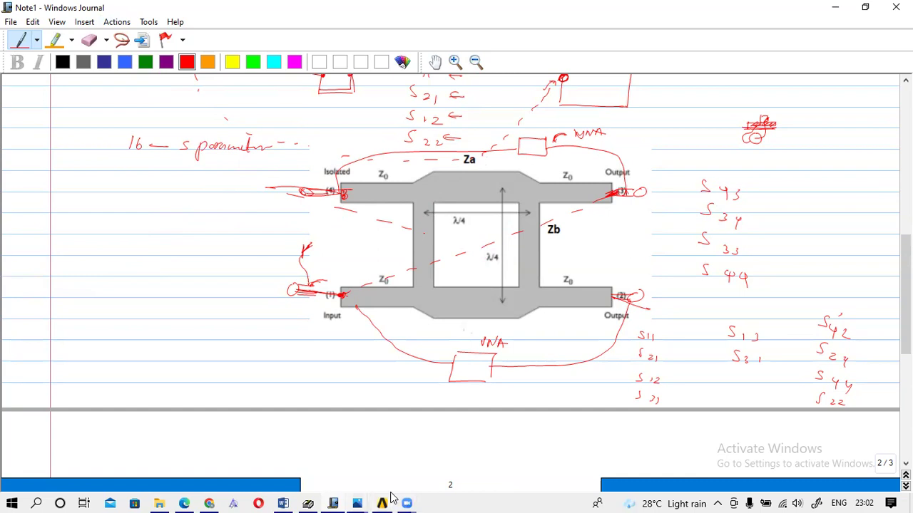
# - Switch to ANSYS Electronics Desktop and open the HFSS PDF help manual
pyautogui.moveTo(391, 497)
pyautogui.click(385, 456)
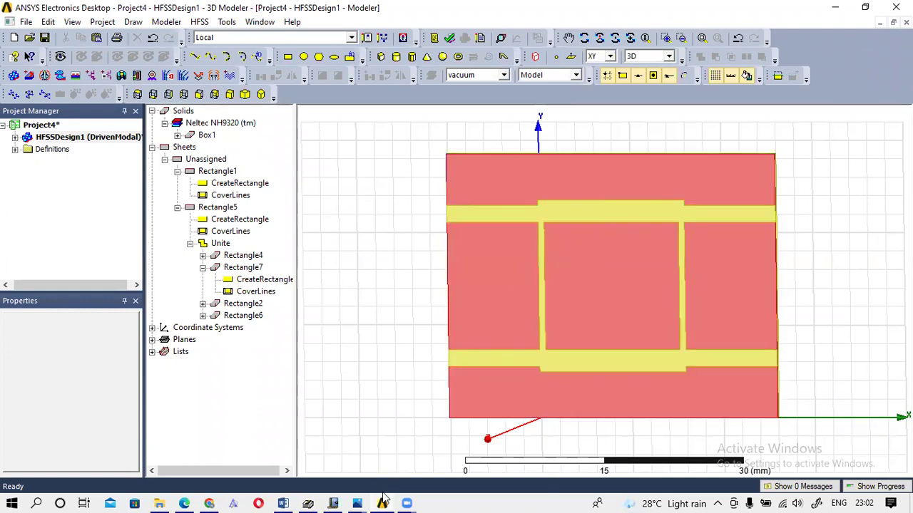
pyautogui.moveTo(383, 500)
pyautogui.click(293, 22)
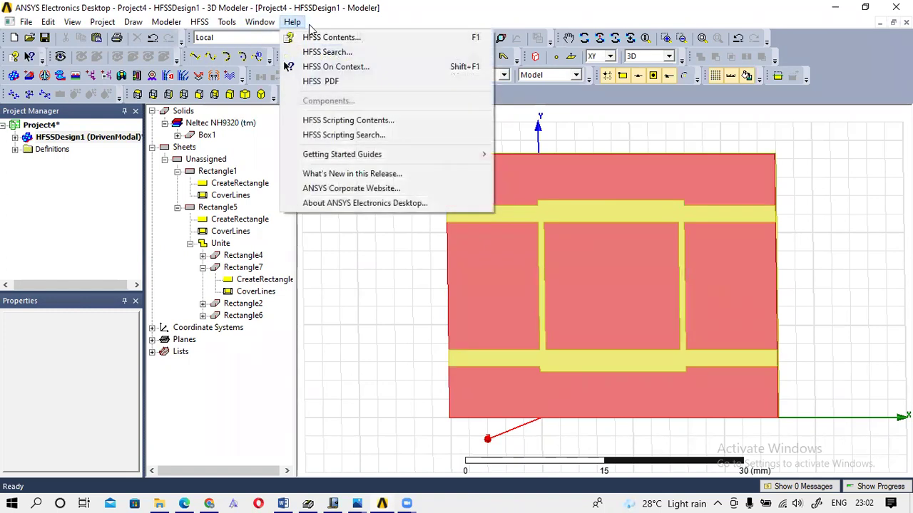
pyautogui.click(329, 82)
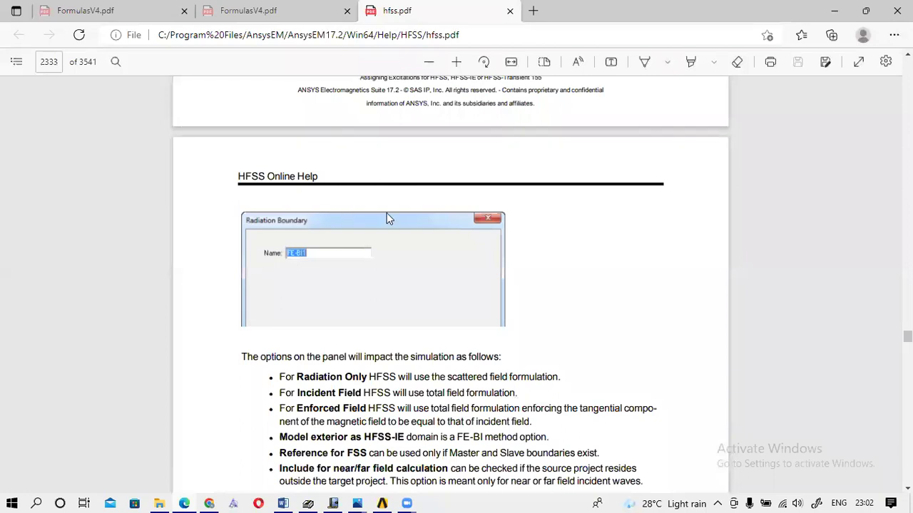
# - Search the HFSS manual for "lumped port" and examine the Set Differential Pairs page
pyautogui.moveTo(907, 337); pyautogui.dragTo(907, 314)
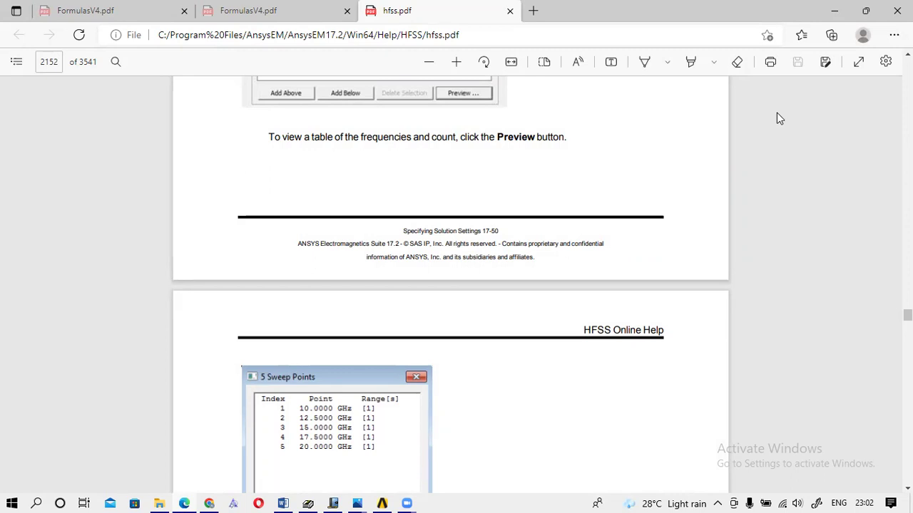
pyautogui.hotkey('ctrl', 'f')
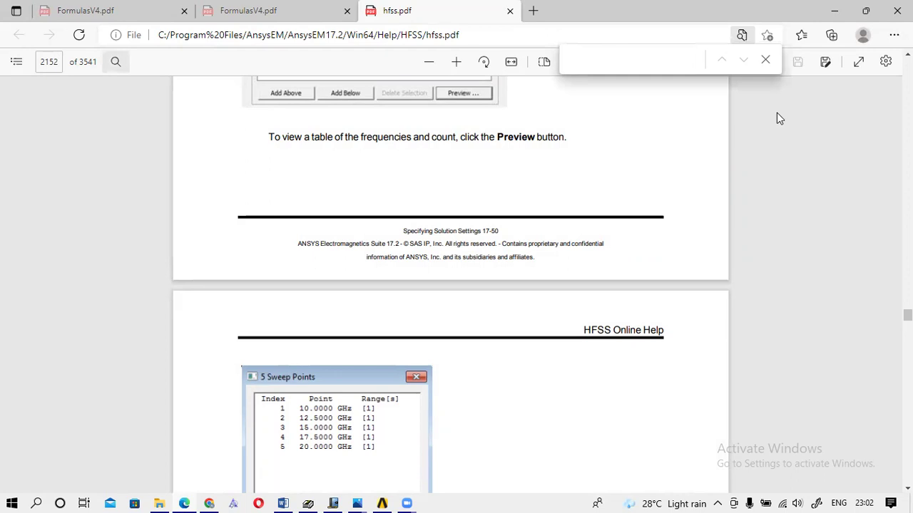
pyautogui.write('lumped port')
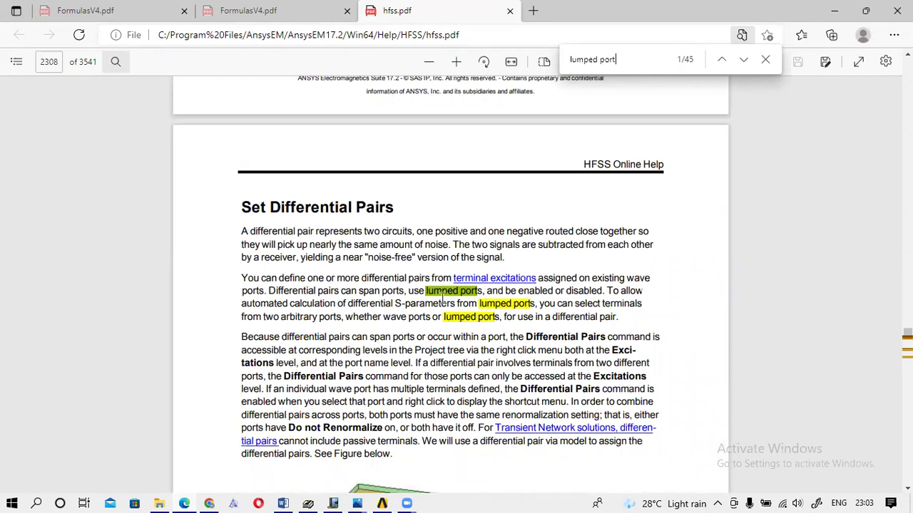
pyautogui.scroll(-3, 440, 292)
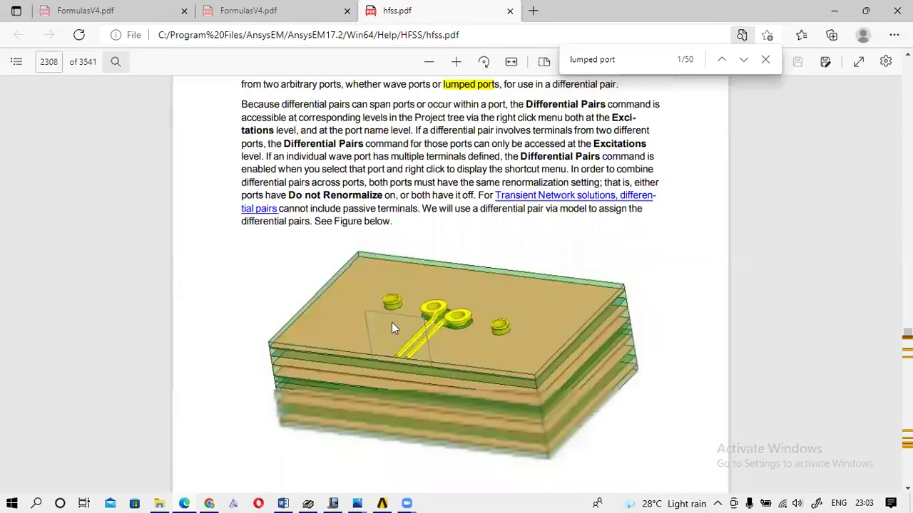
pyautogui.scroll(-1, 435, 304)
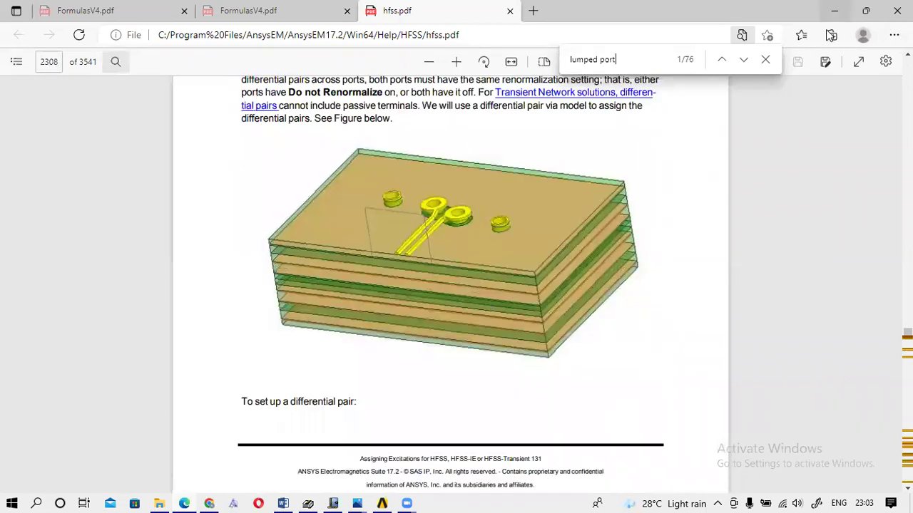
pyautogui.click(834, 11)
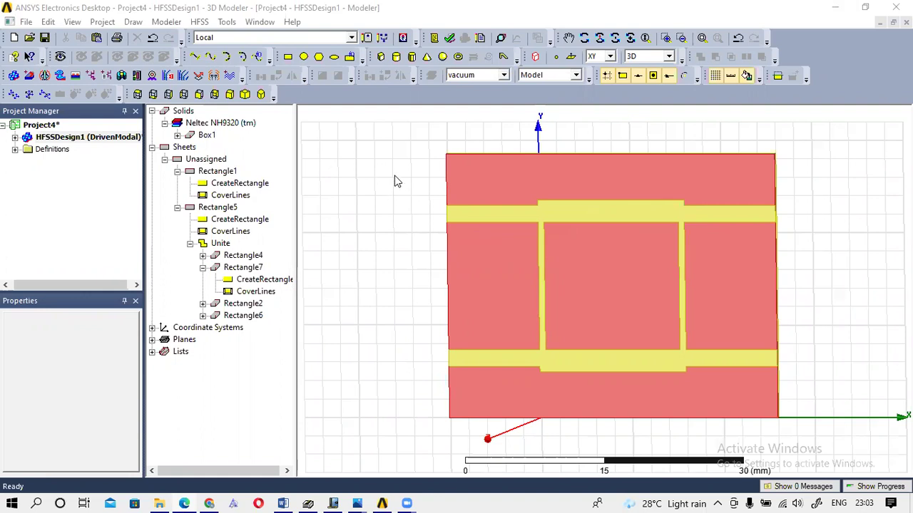
# - Switch to the Windows Journal note and sketch a vertical double arrow, an alternating H–E→H chain and a wave beside the coupler
pyautogui.click(324, 166)
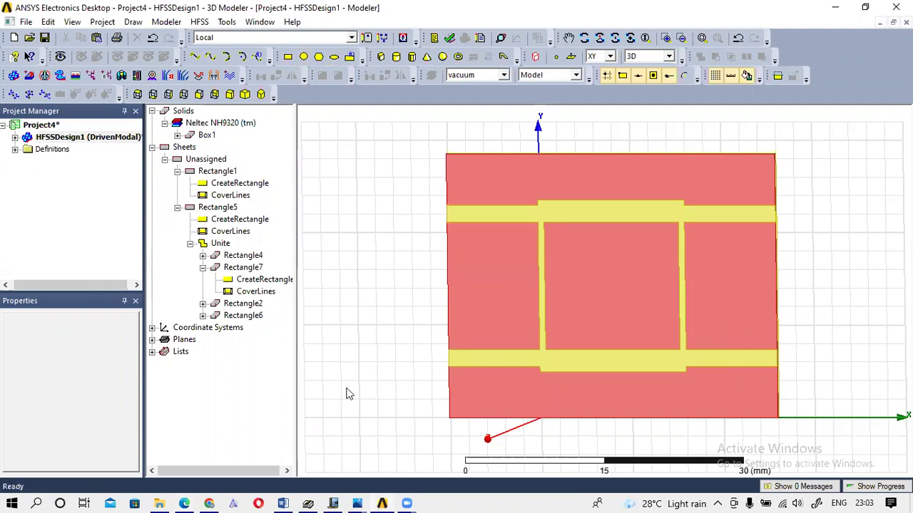
pyautogui.click(306, 499)
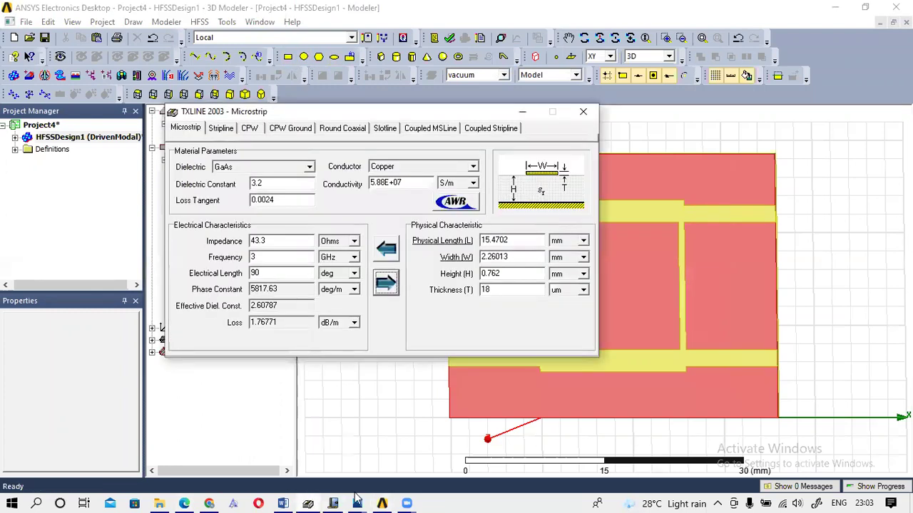
pyautogui.click(382, 503)
pyautogui.click(333, 502)
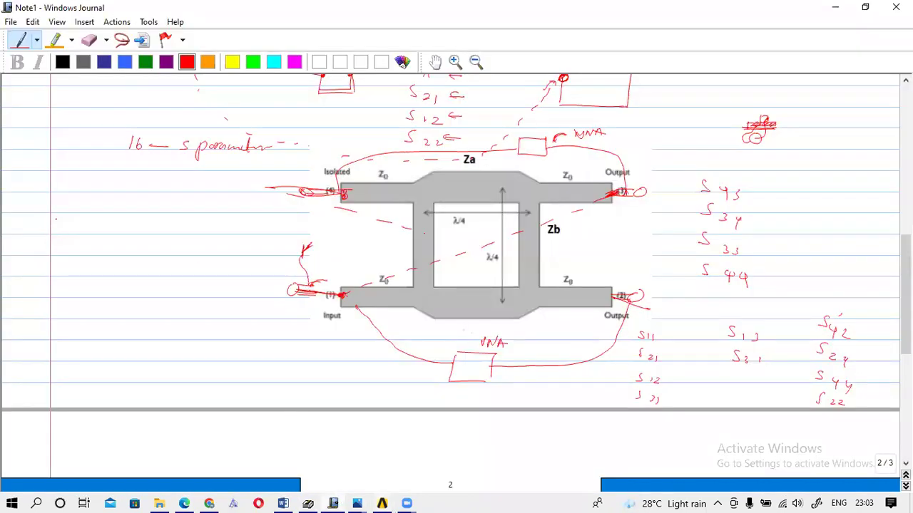
pyautogui.moveTo(59, 214)
pyautogui.mouseDown()
pyautogui.moveTo(65, 241)
pyautogui.moveTo(58, 221)
pyautogui.moveTo(69, 234)
pyautogui.mouseUp()
pyautogui.moveTo(70, 228); pyautogui.dragTo(138, 232)
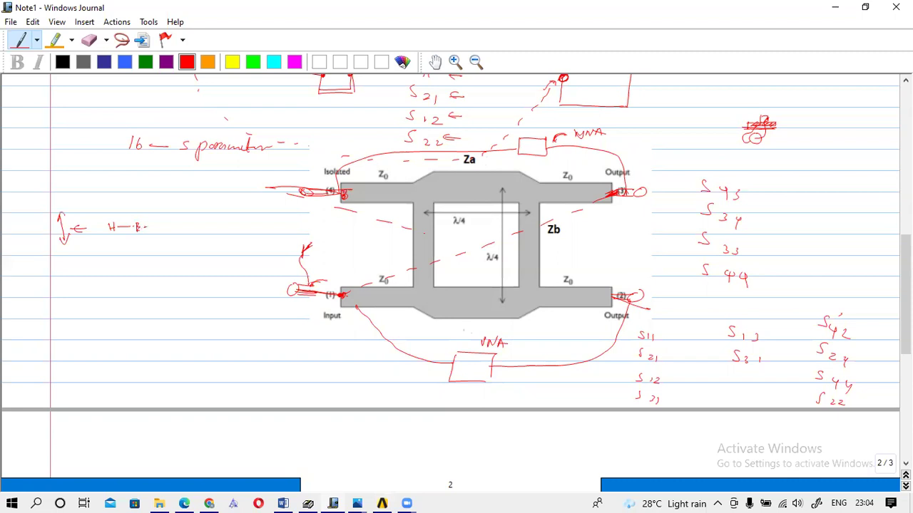
pyautogui.moveTo(155, 223); pyautogui.dragTo(207, 227)
pyautogui.moveTo(119, 250)
pyautogui.mouseDown()
pyautogui.moveTo(144, 247)
pyautogui.moveTo(160, 258)
pyautogui.moveTo(169, 247)
pyautogui.moveTo(176, 258)
pyautogui.moveTo(187, 246)
pyautogui.moveTo(201, 259)
pyautogui.moveTo(213, 244)
pyautogui.moveTo(223, 259)
pyautogui.moveTo(262, 248)
pyautogui.mouseUp()
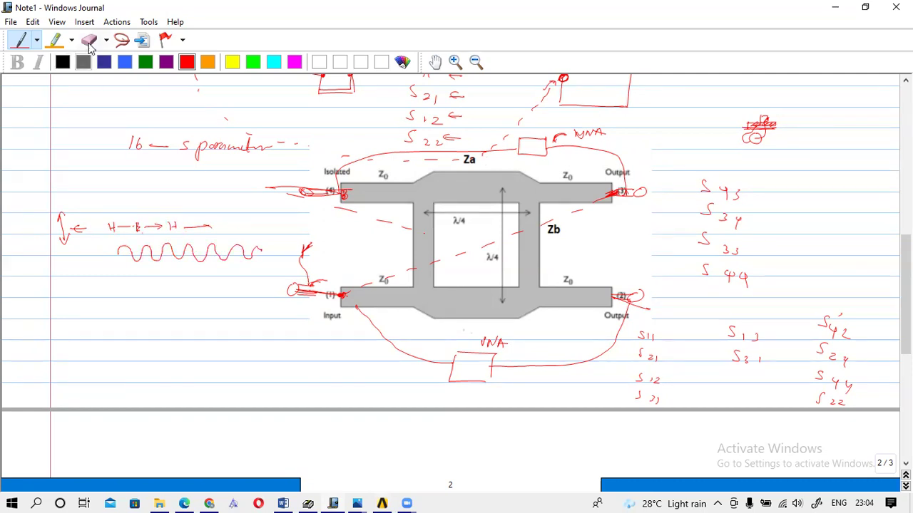
# - Erase the double arrow, the H–E→H chain and the wave beside the coupler diagram
pyautogui.click(89, 40)
pyautogui.moveTo(79, 239); pyautogui.dragTo(84, 219)
pyautogui.moveTo(97, 236)
pyautogui.mouseDown()
pyautogui.moveTo(207, 243)
pyautogui.moveTo(248, 258)
pyautogui.moveTo(124, 257)
pyautogui.moveTo(140, 256)
pyautogui.moveTo(86, 244)
pyautogui.moveTo(59, 252)
pyautogui.mouseUp()
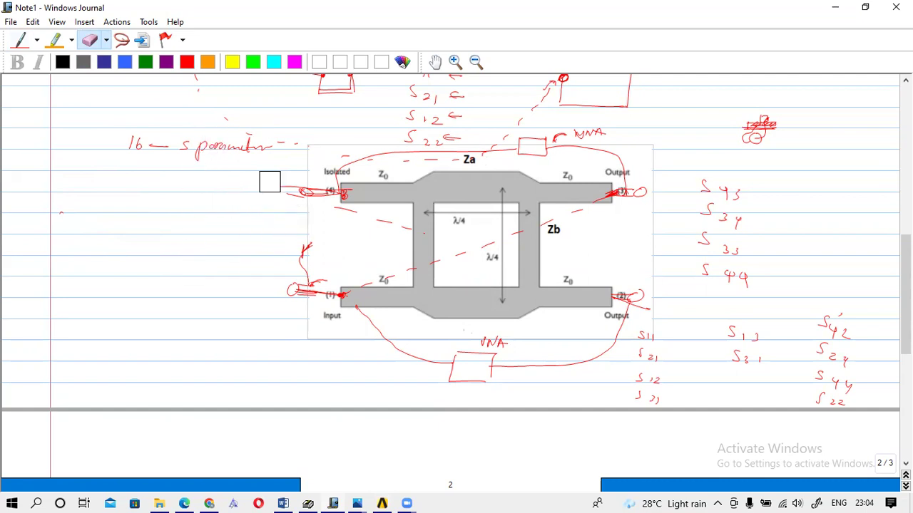
# - Switch to ANSYS Electronics Desktop and examine the creation properties of Rectangle7 in the united coupler trace
pyautogui.moveTo(385, 503)
pyautogui.click(388, 438)
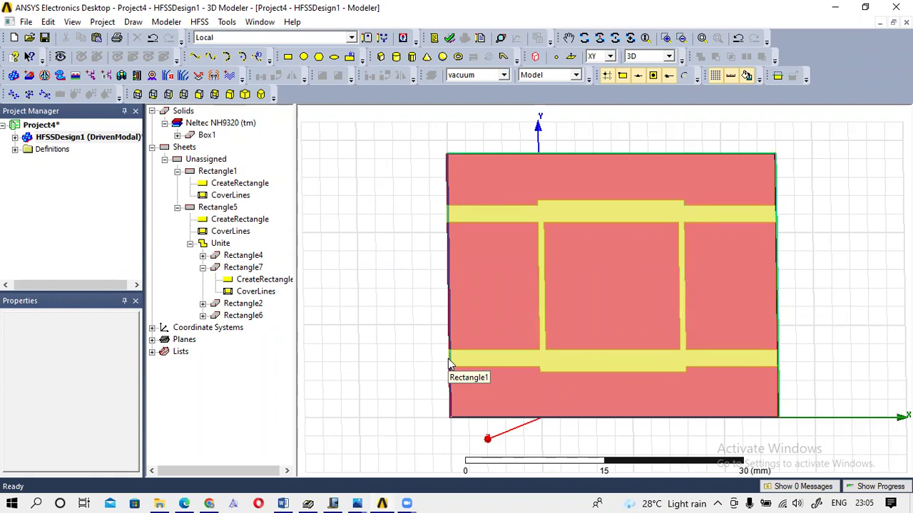
pyautogui.click(244, 256)
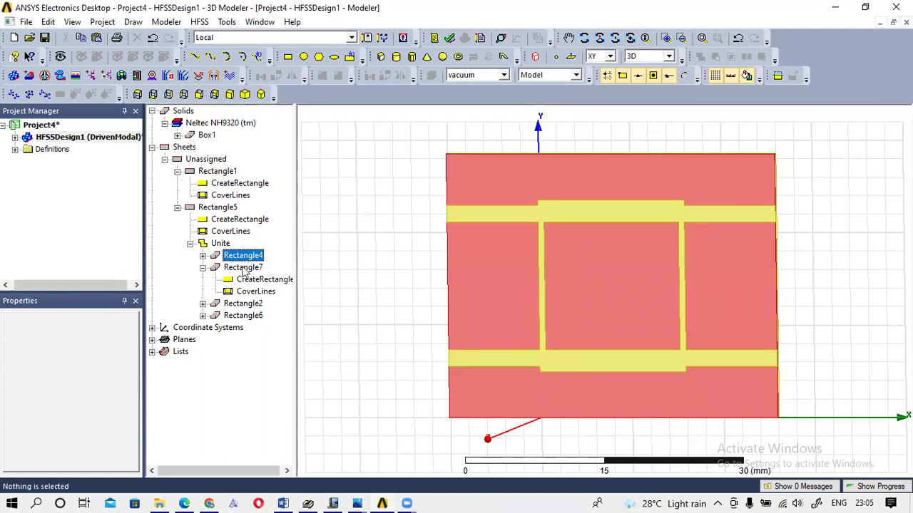
pyautogui.click(243, 268)
pyautogui.click(245, 281)
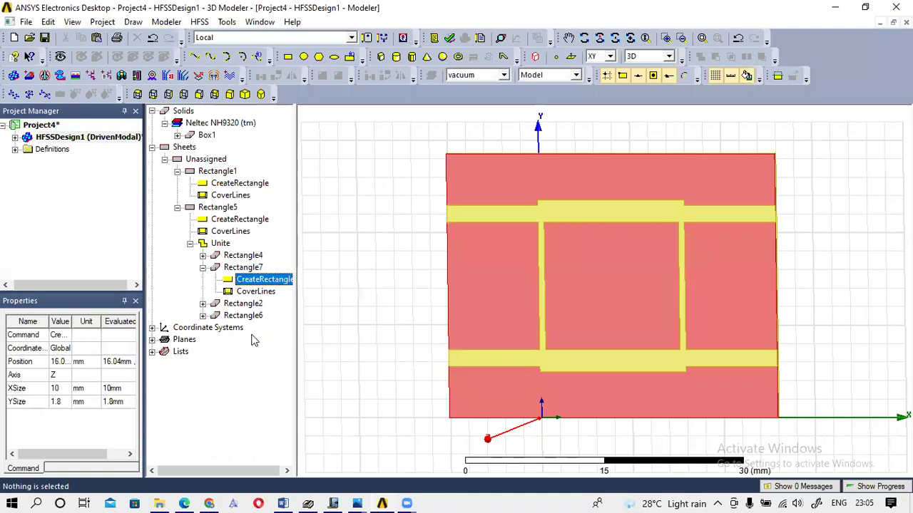
pyautogui.click(254, 341)
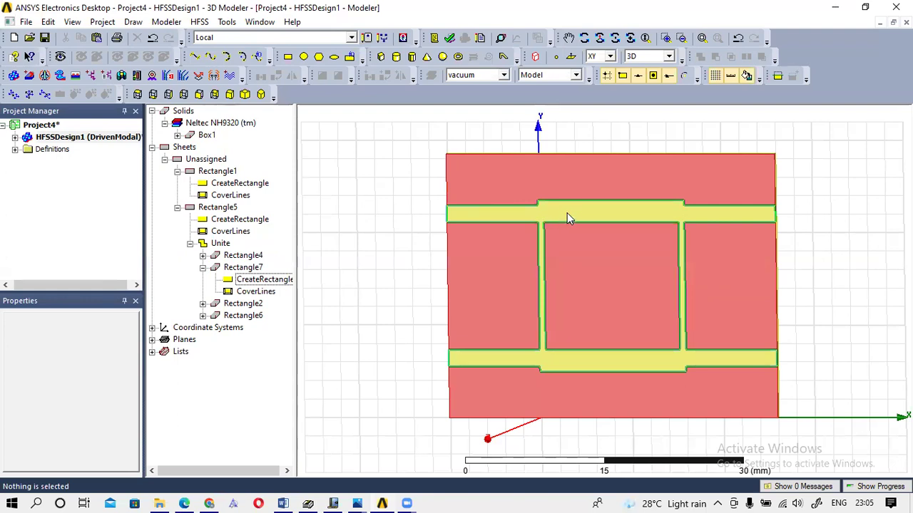
# - Examine the position and size properties of Rectangle1's creation command
pyautogui.rightClick(225, 186)
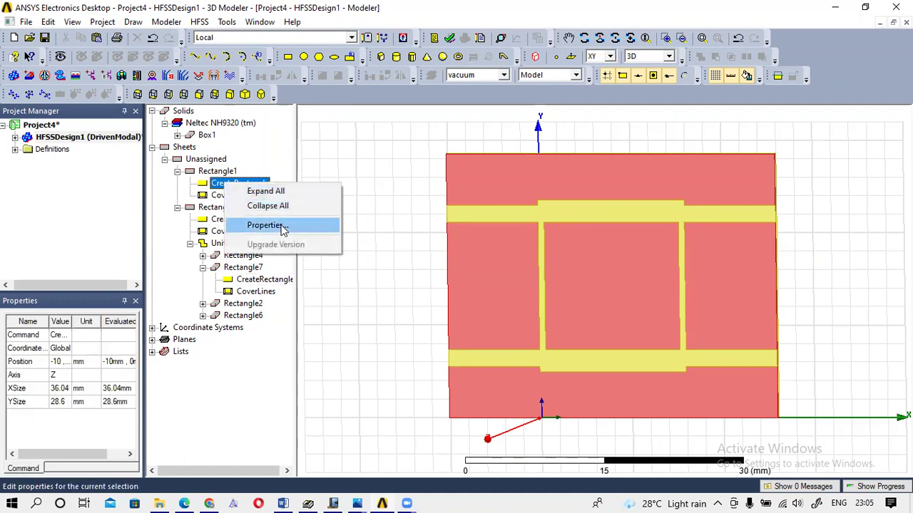
pyautogui.click(271, 226)
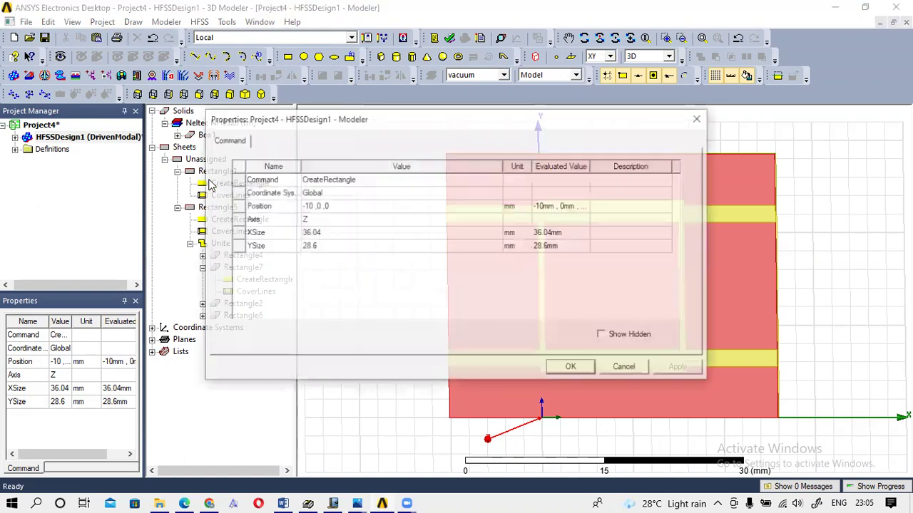
pyautogui.click(700, 117)
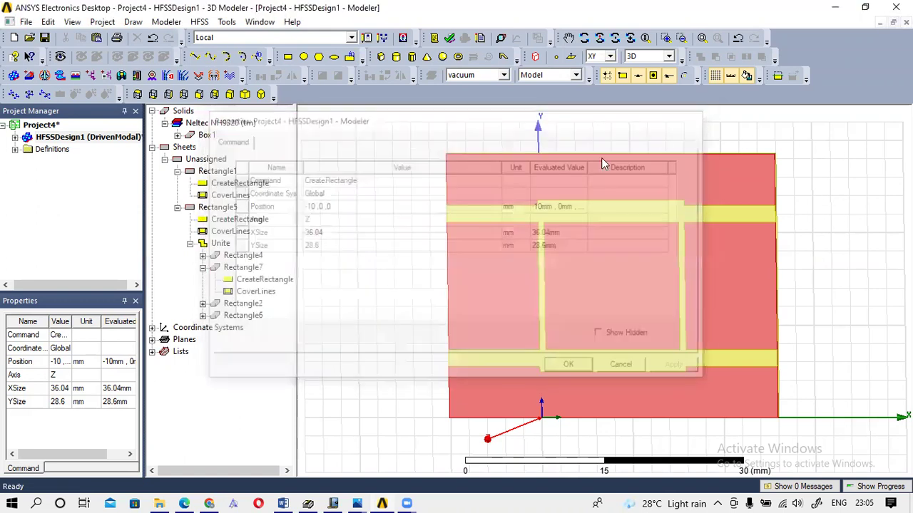
pyautogui.rightClick(259, 187)
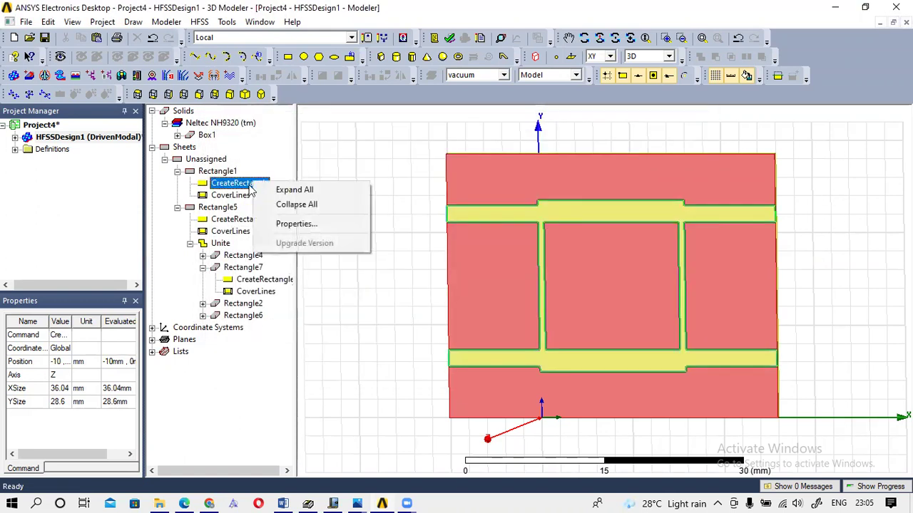
# - Assign a Perfect E boundary with Infinite Ground Plane enabled to Rectangle1 and list the design's boundaries
pyautogui.click(209, 172)
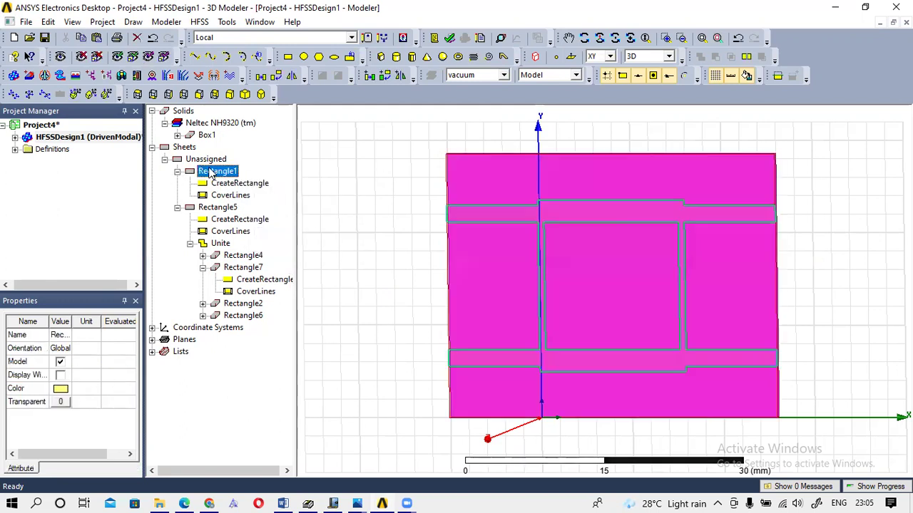
pyautogui.rightClick(210, 171)
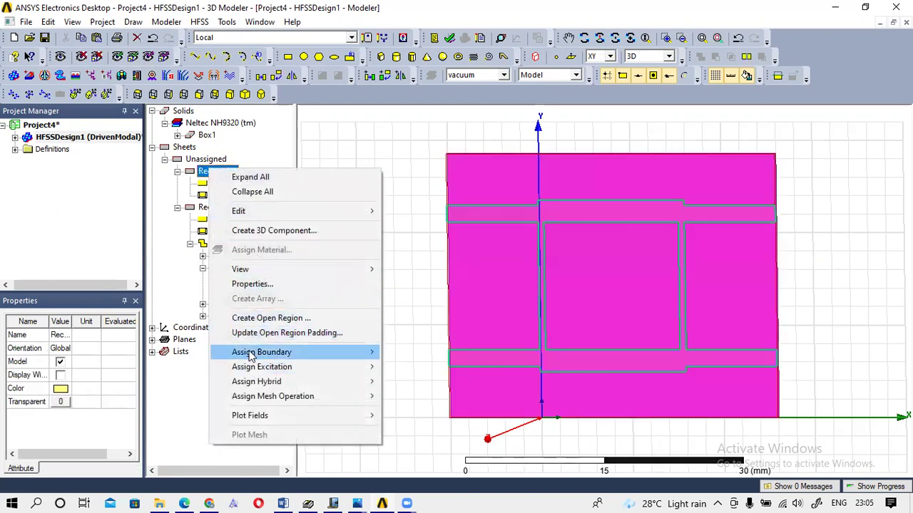
pyautogui.moveTo(251, 354)
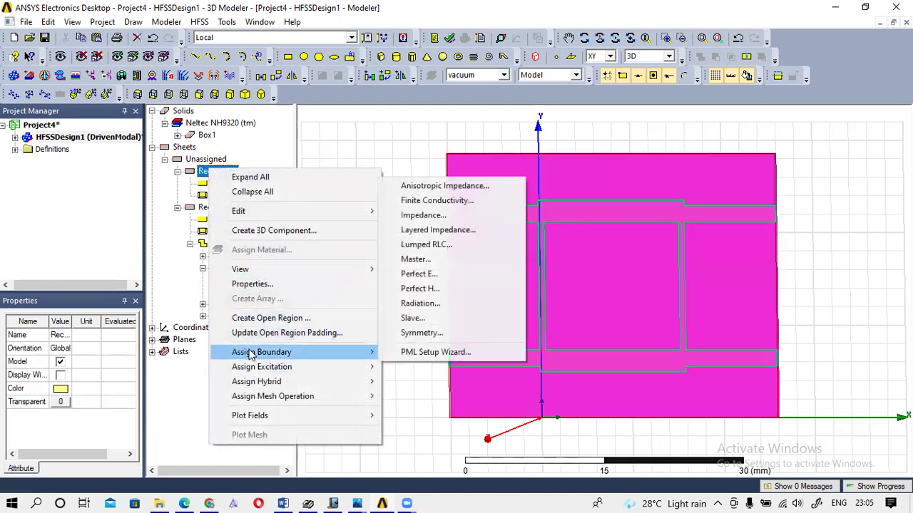
pyautogui.click(435, 275)
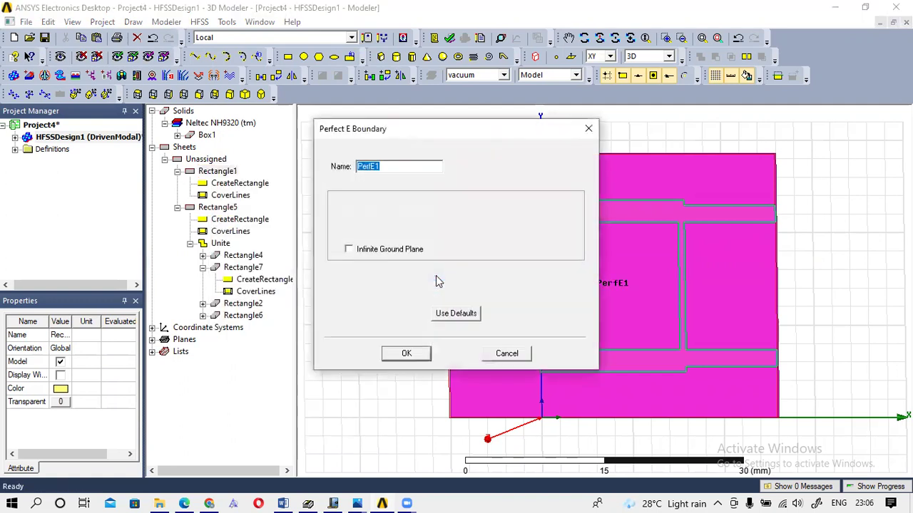
pyautogui.click(349, 251)
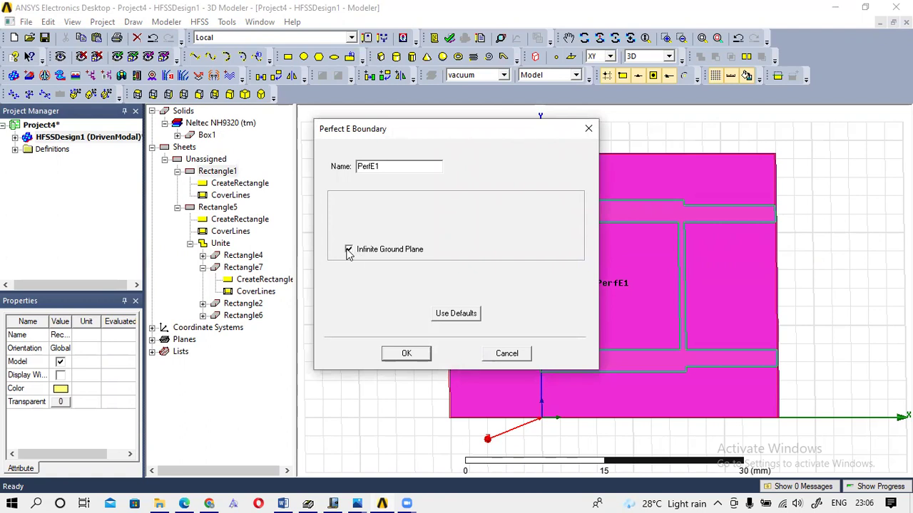
pyautogui.click(406, 354)
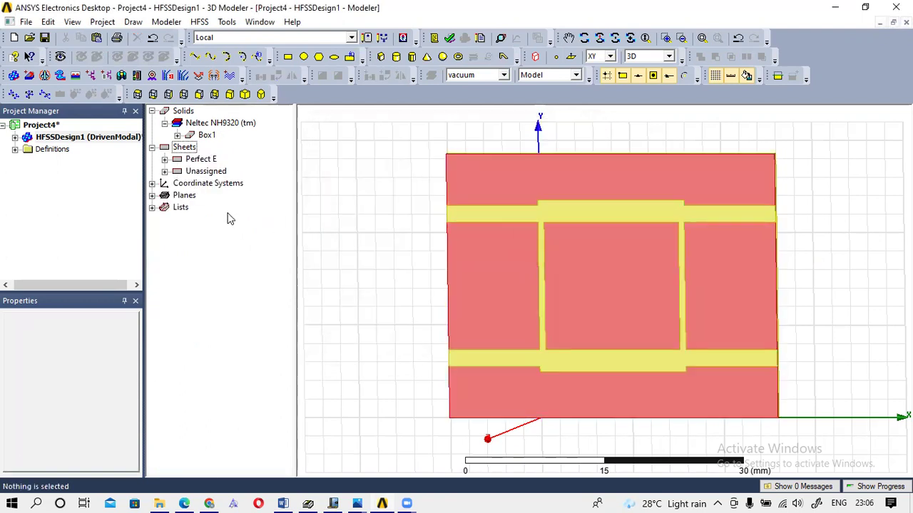
pyautogui.click(14, 138)
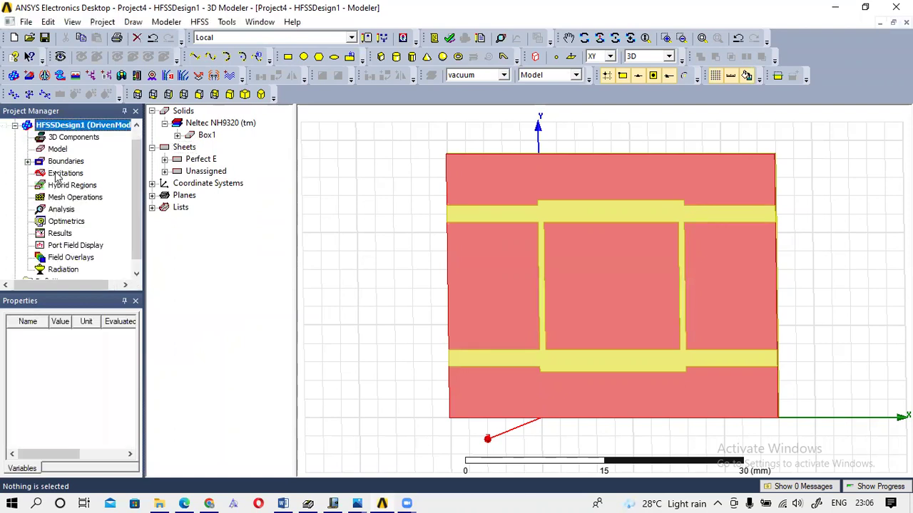
pyautogui.click(27, 161)
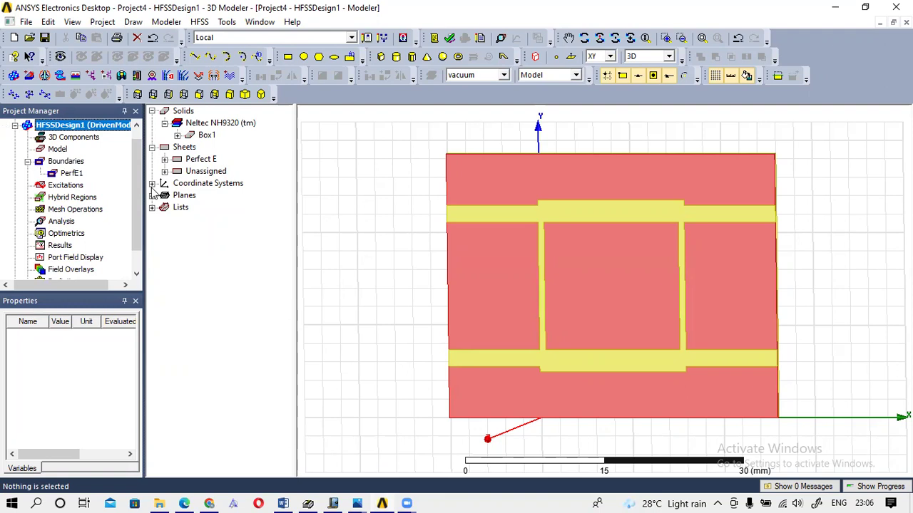
# - Assign a Perfect E boundary without an infinite ground plane to the united coupler trace, Rectangle5
pyautogui.click(164, 172)
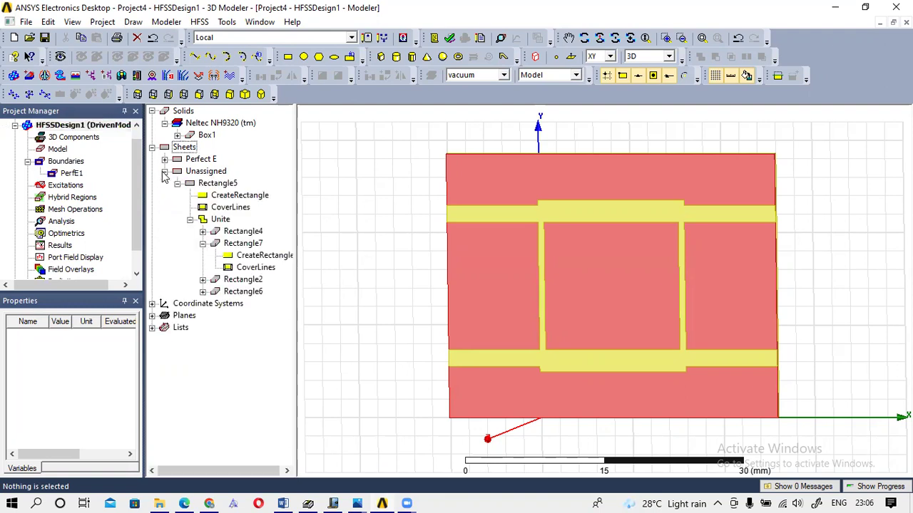
pyautogui.click(218, 184)
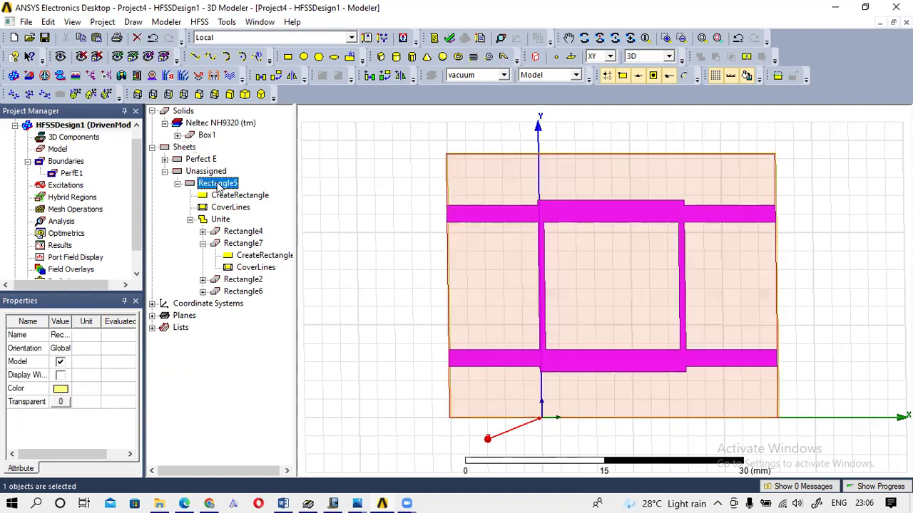
pyautogui.rightClick(219, 184)
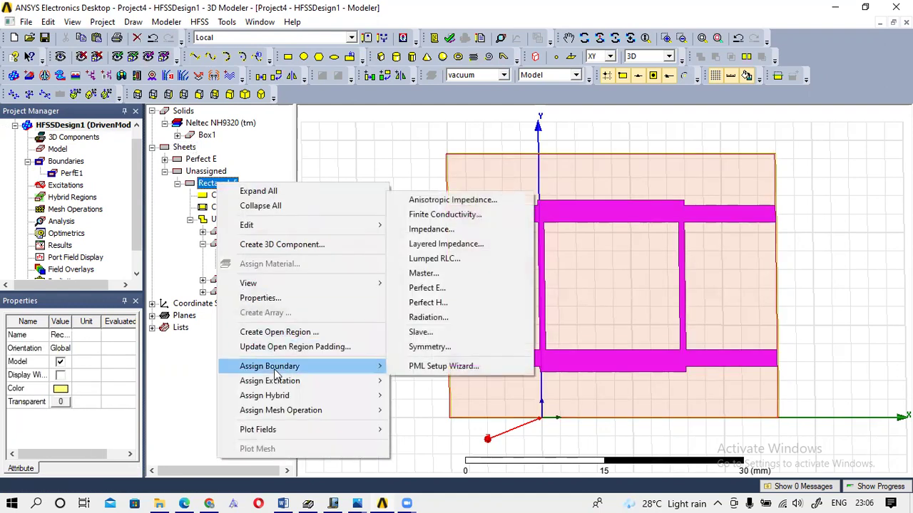
pyautogui.moveTo(270, 376)
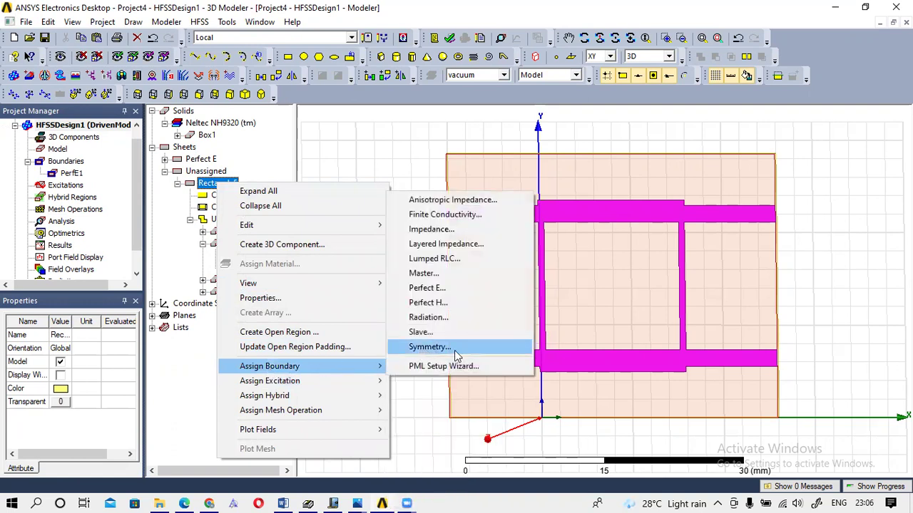
pyautogui.click(435, 291)
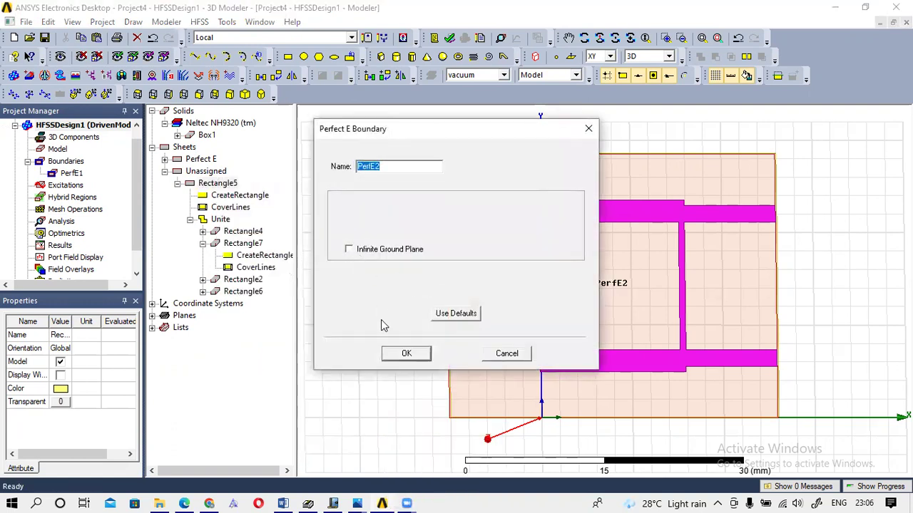
pyautogui.click(406, 354)
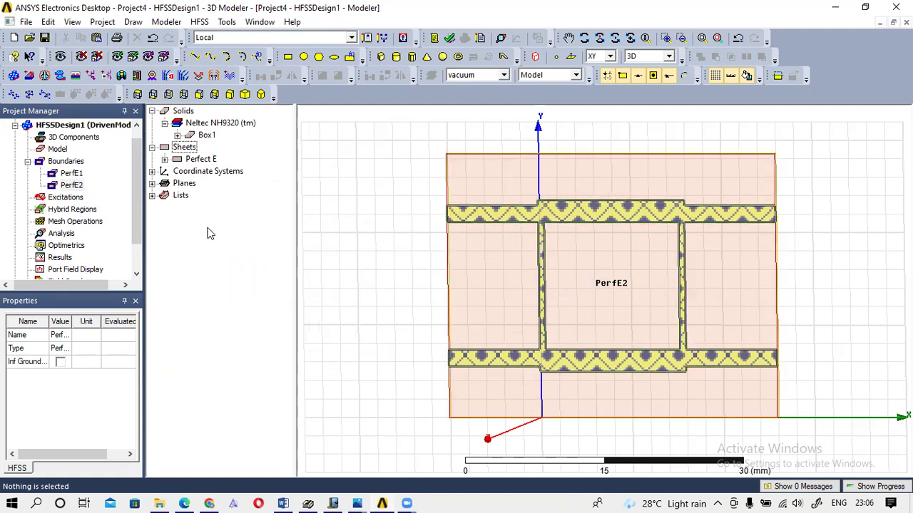
# - Expand the Perfect E sheet group to check which sheets it contains
pyautogui.click(165, 159)
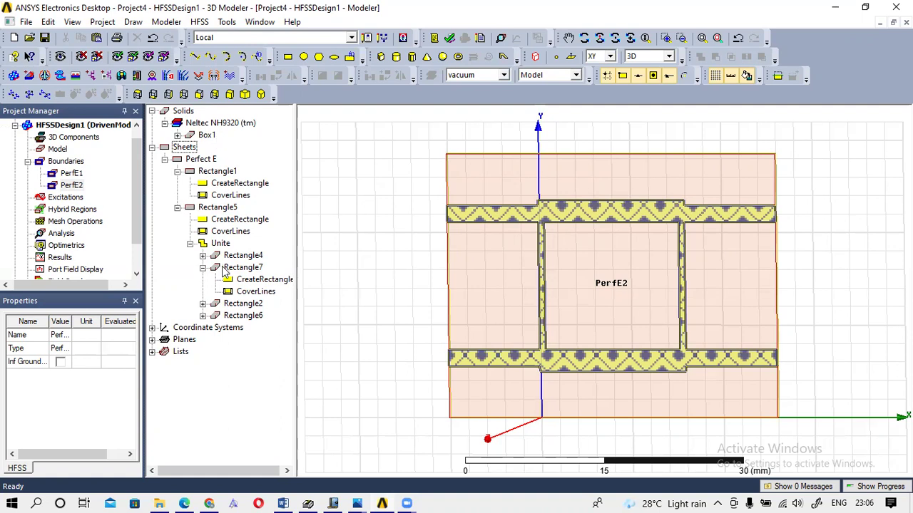
pyautogui.click(482, 241)
pyautogui.click(702, 38)
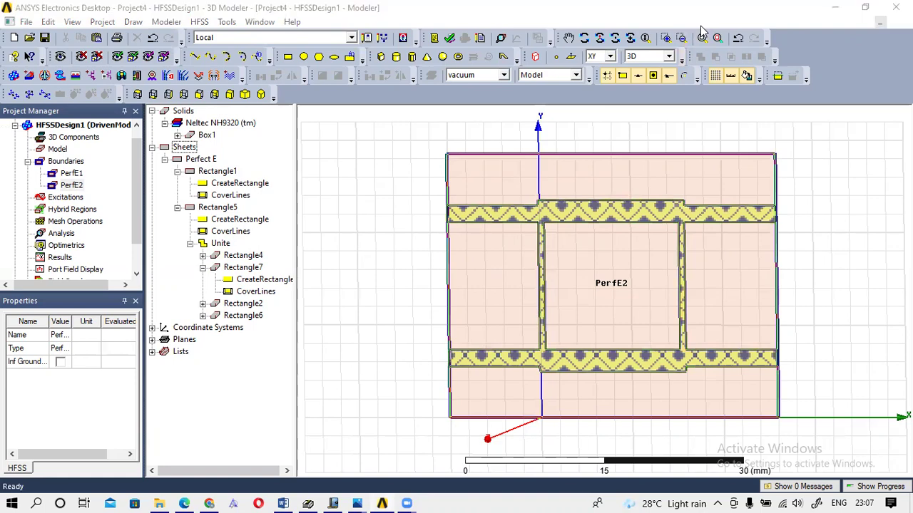